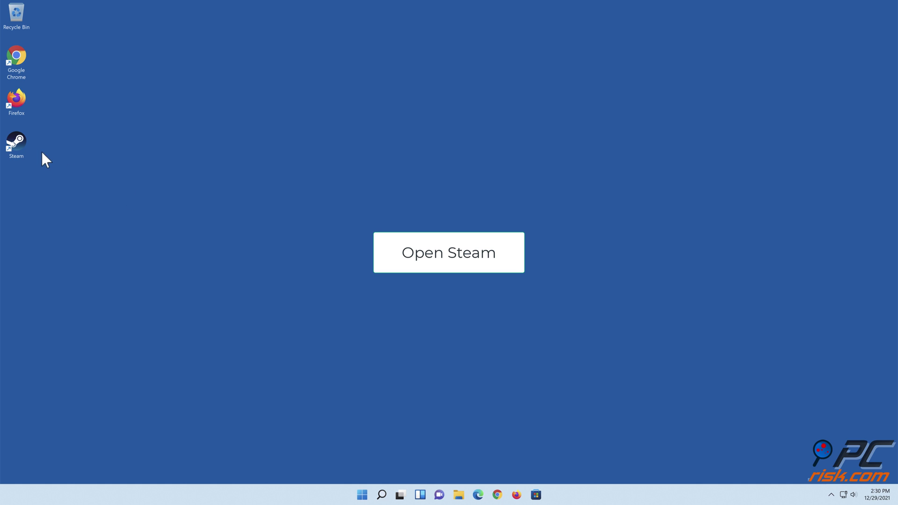
Launch Steam and go to the Web Browser page of Steam Settings
double_click(24, 151)
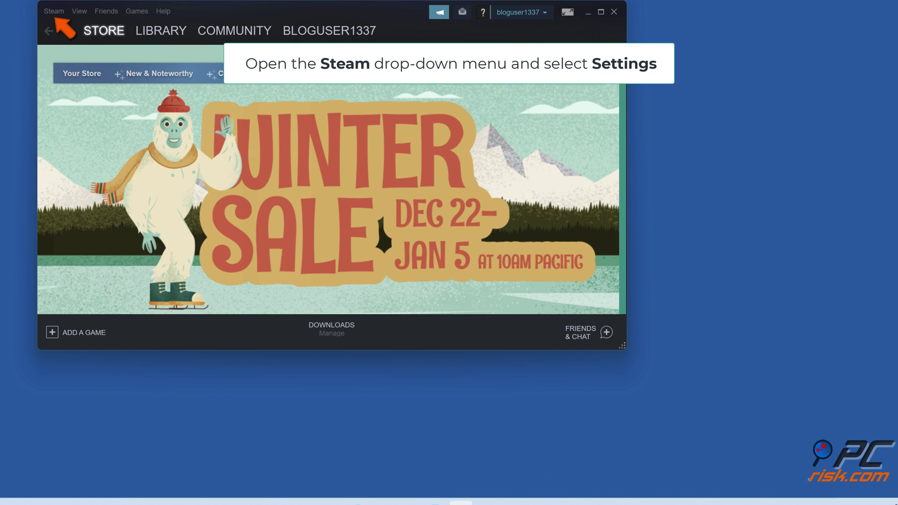
click(55, 12)
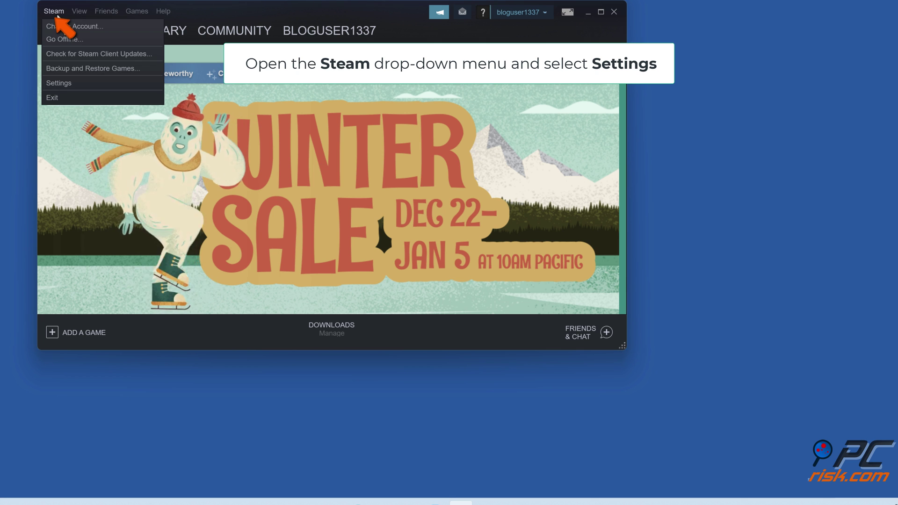
click(56, 85)
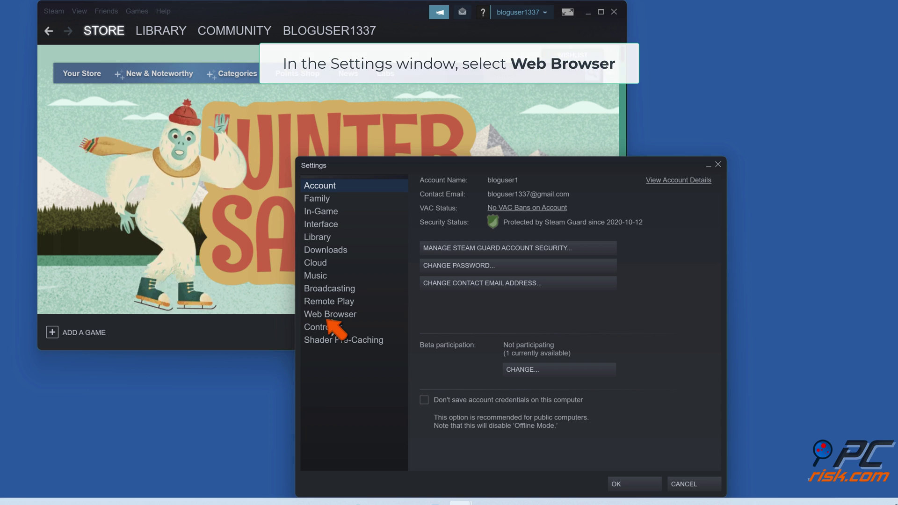
click(330, 318)
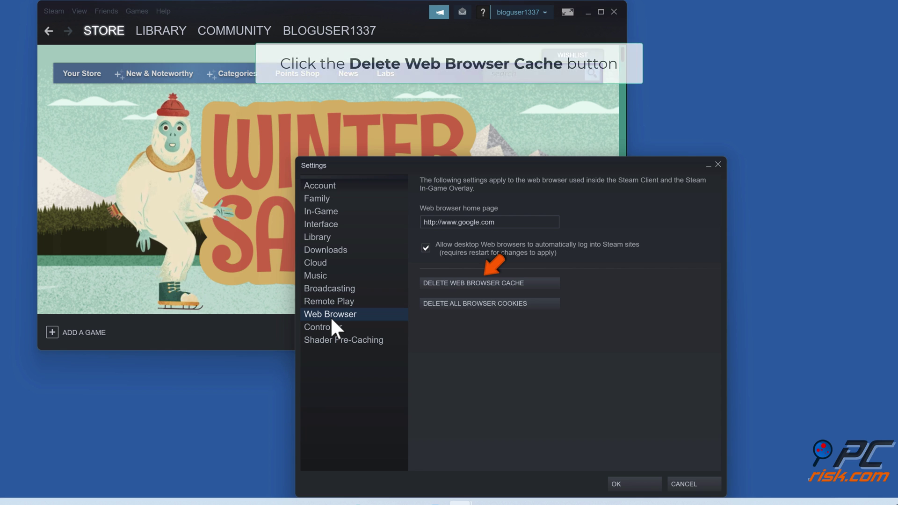
Delete the web browser cache and all browser cookies, confirming each, then close Settings
click(484, 286)
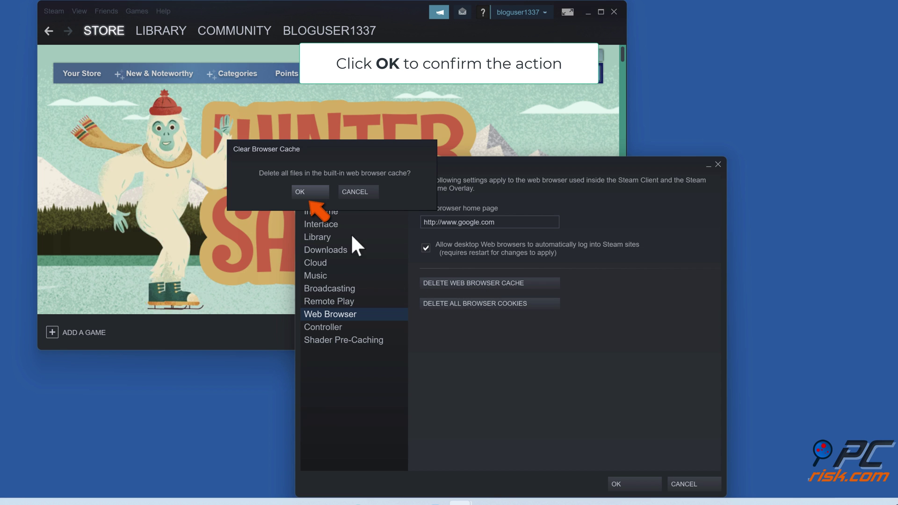
click(312, 195)
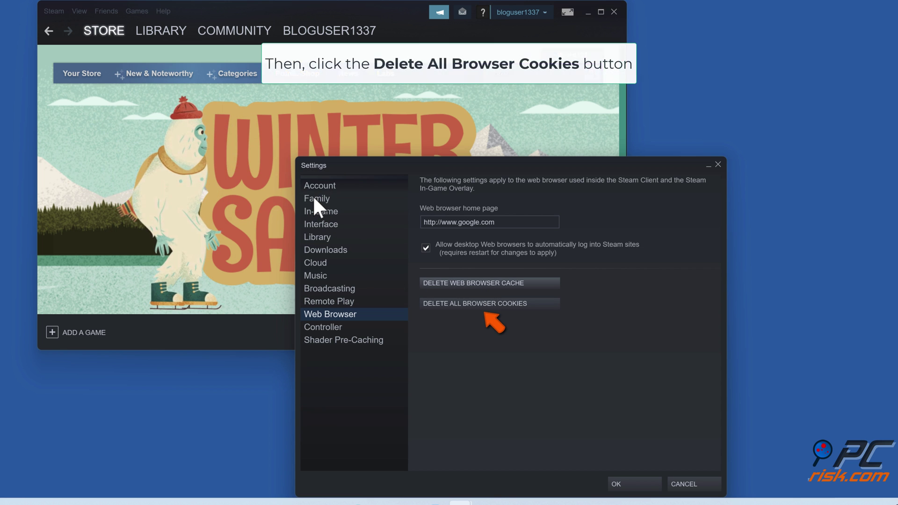
click(474, 306)
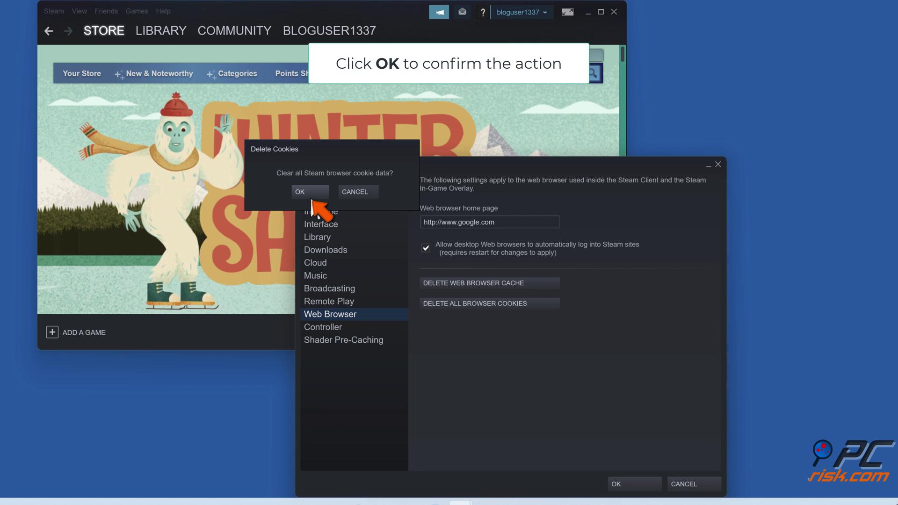
click(309, 195)
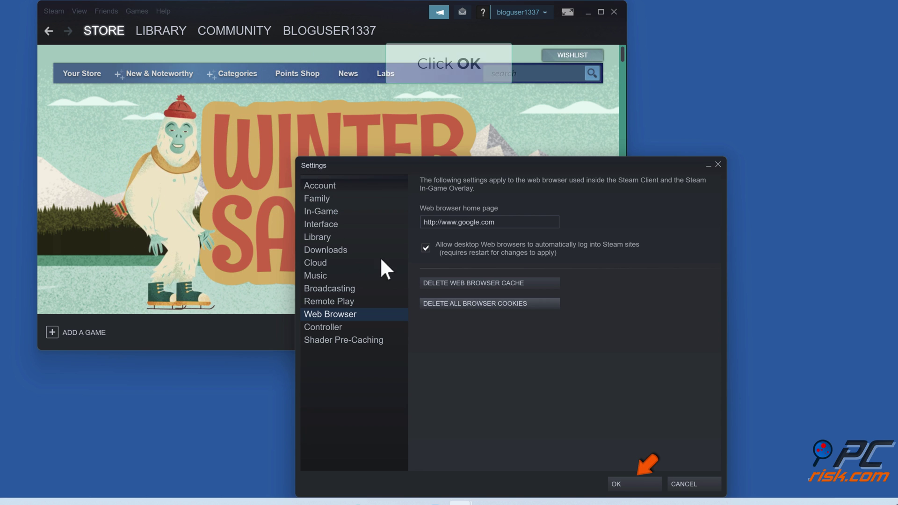
click(623, 484)
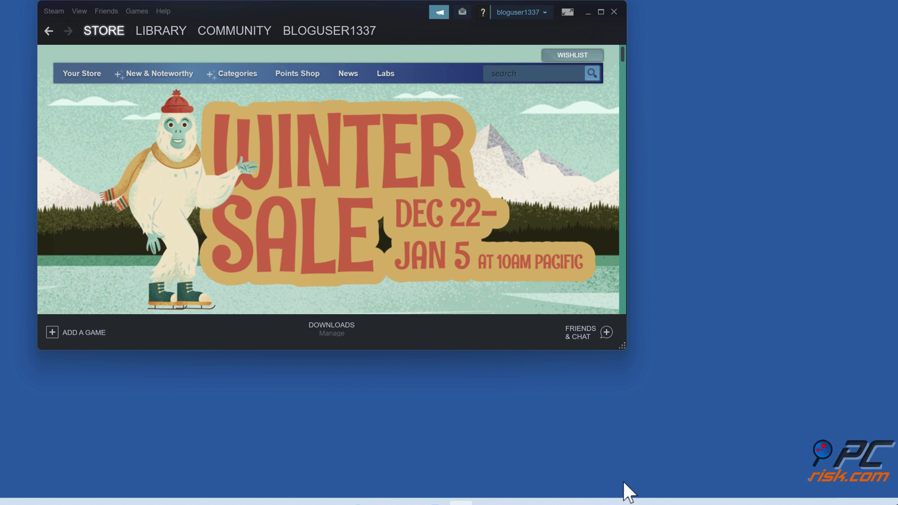
Exit Steam from its menu and close the leftover Steam window
click(58, 12)
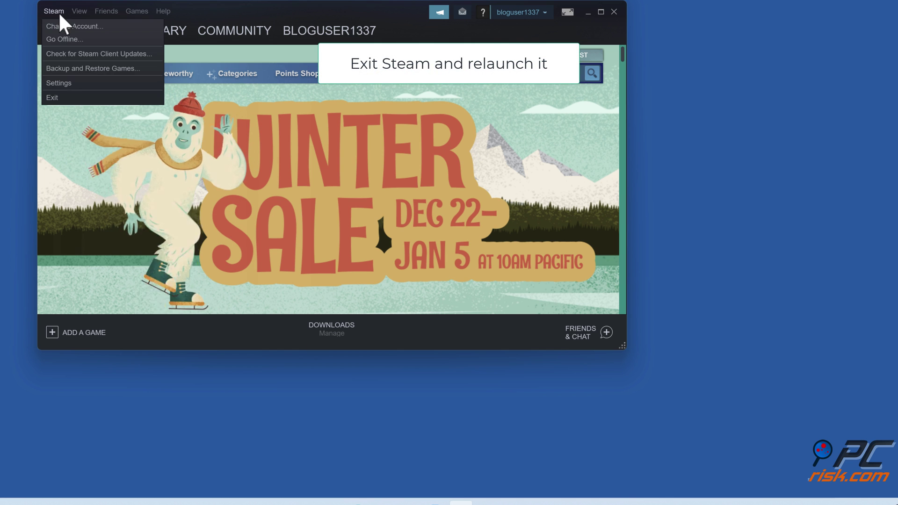
click(52, 98)
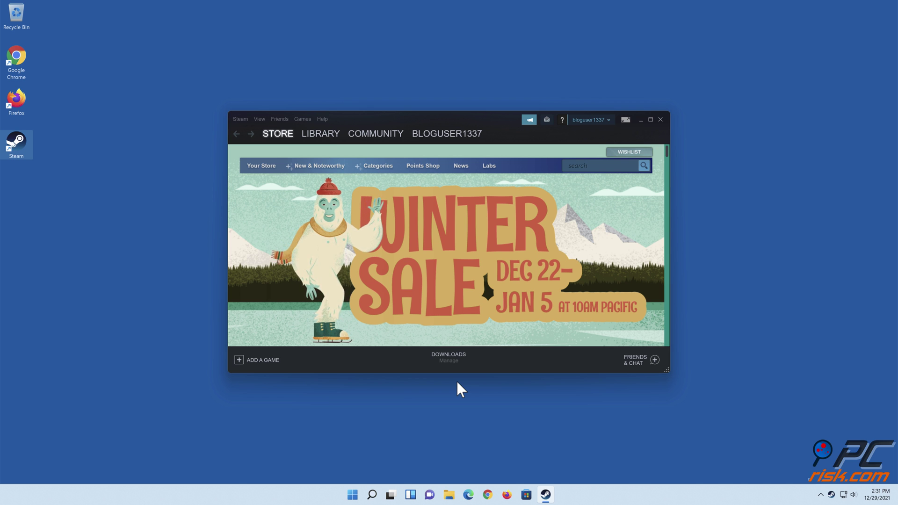
click(661, 118)
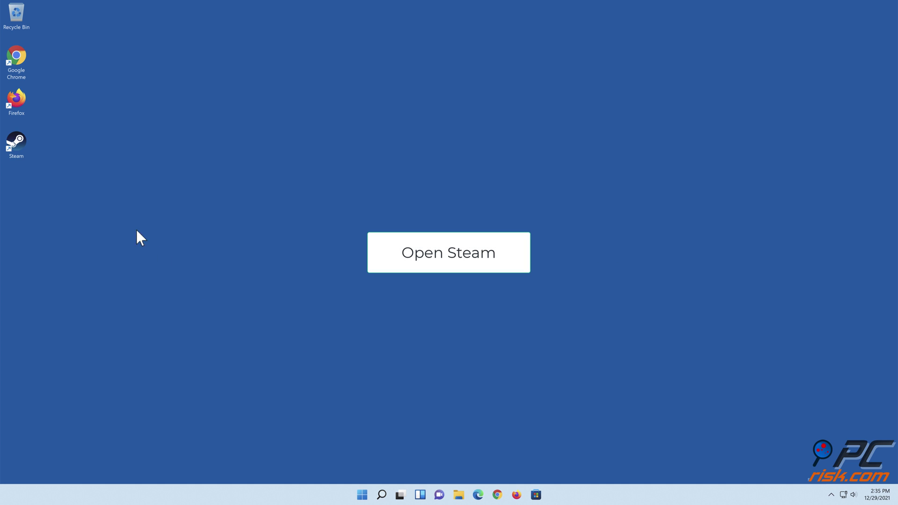
Relaunch Steam and set Account Beta participation to 'NONE - Opt out of all beta programs'
double_click(23, 153)
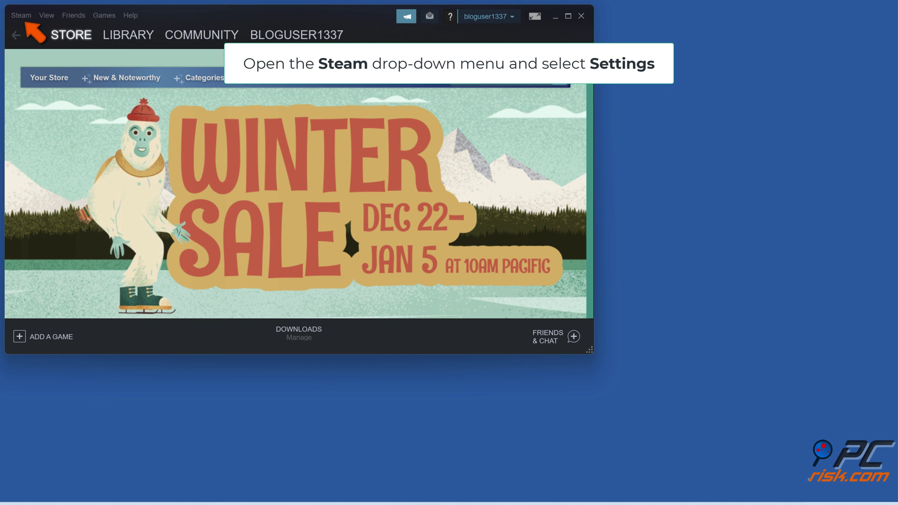
click(21, 18)
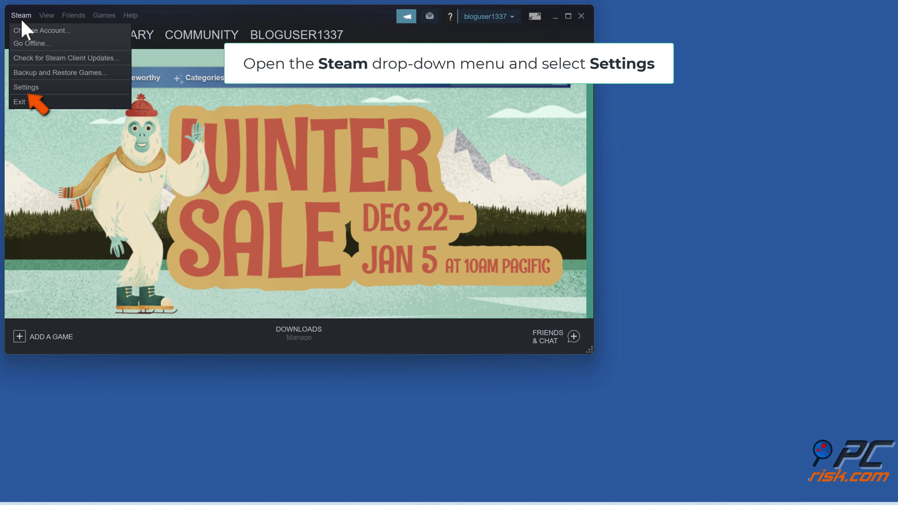
click(26, 89)
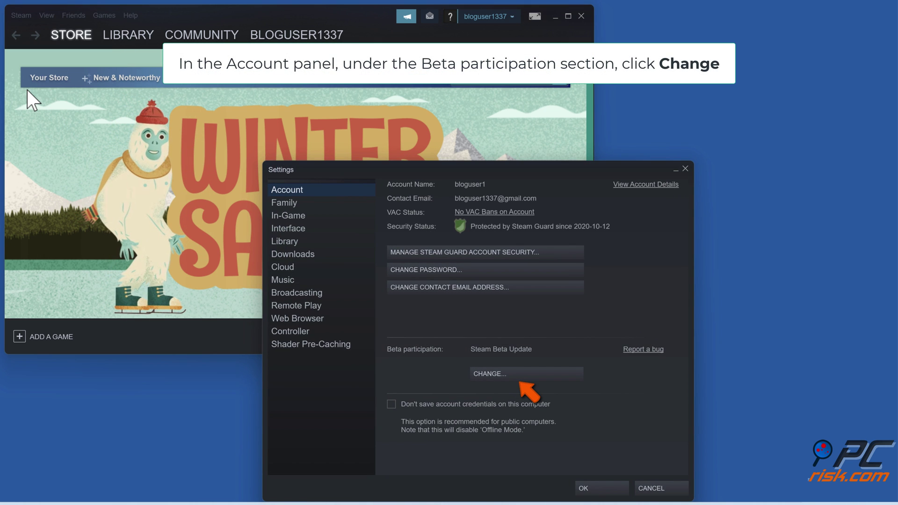
click(519, 377)
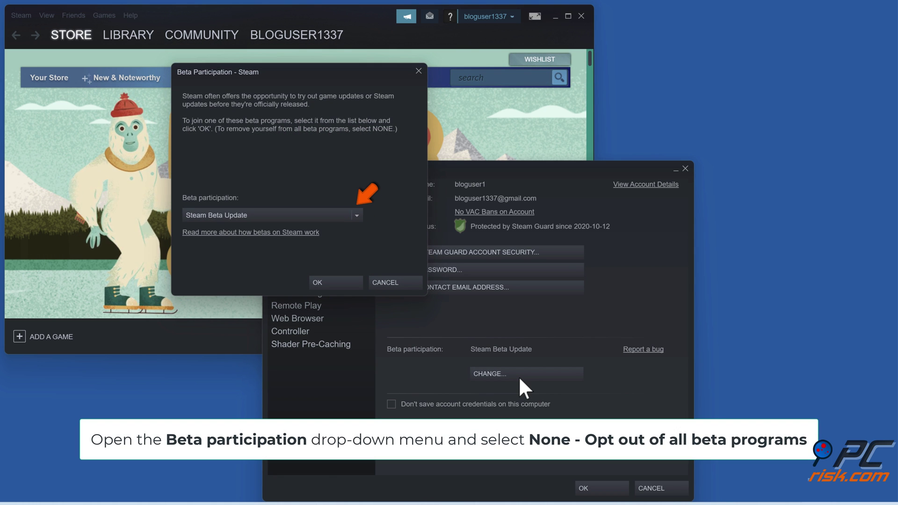
click(357, 216)
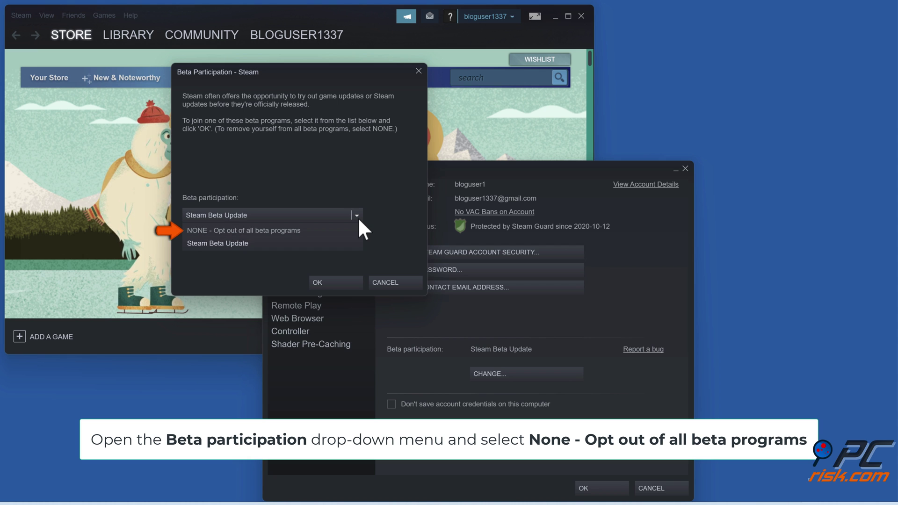
click(246, 230)
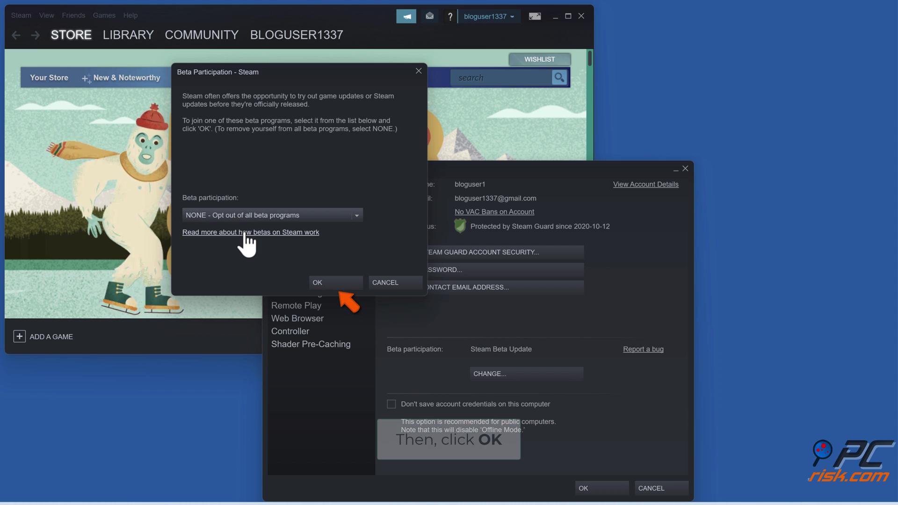
click(330, 285)
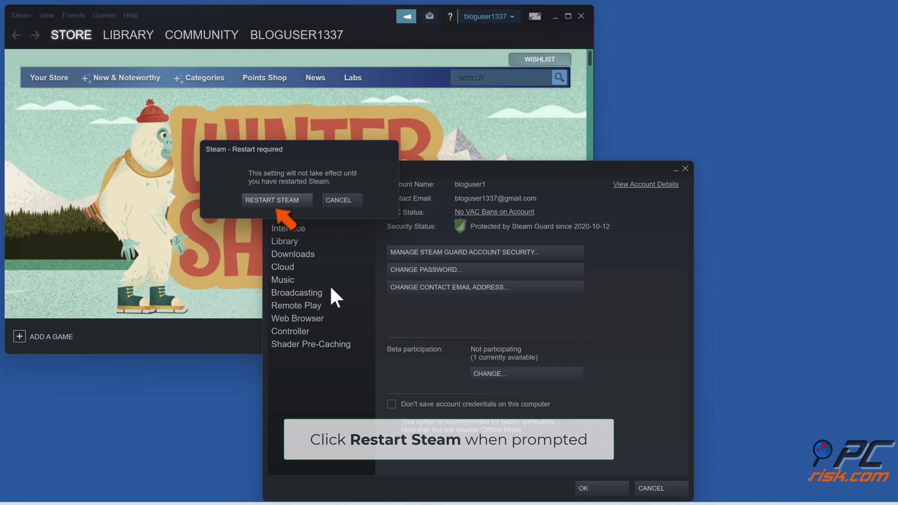
Restart Steam, dismiss the Steam - News popup, and close the Store window
click(276, 206)
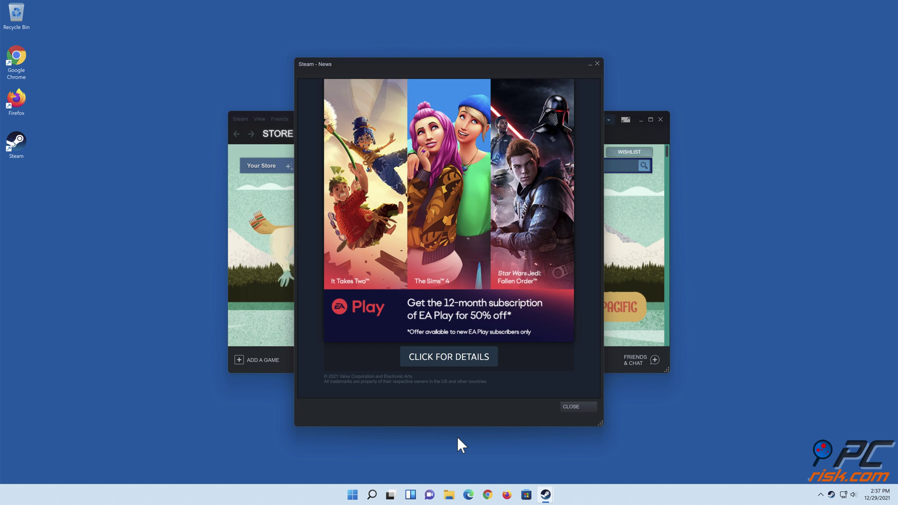
click(570, 408)
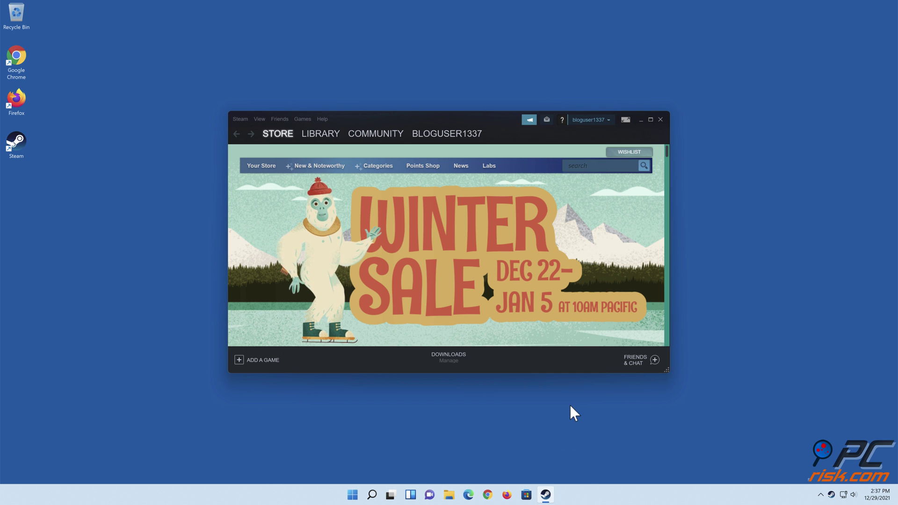
click(659, 119)
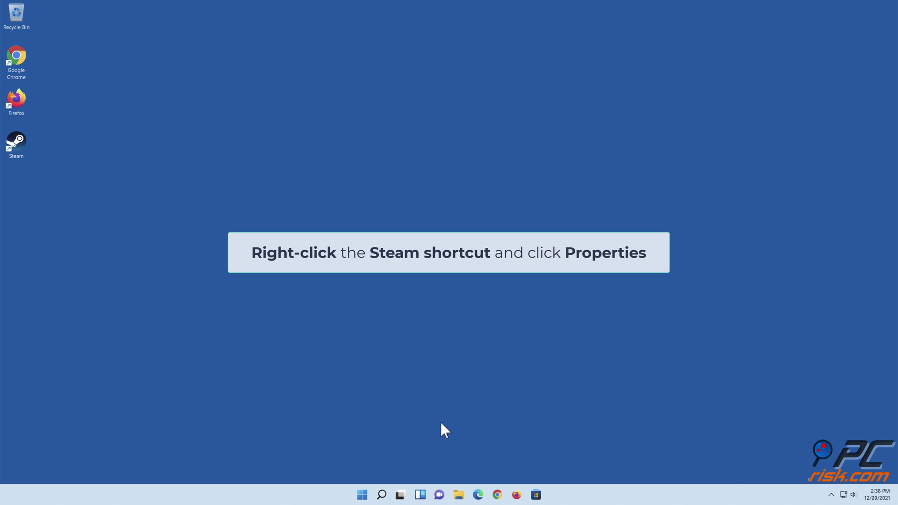
Append -nofriendsui to the Steam shortcut's Target and save with administrator permission
right_click(20, 155)
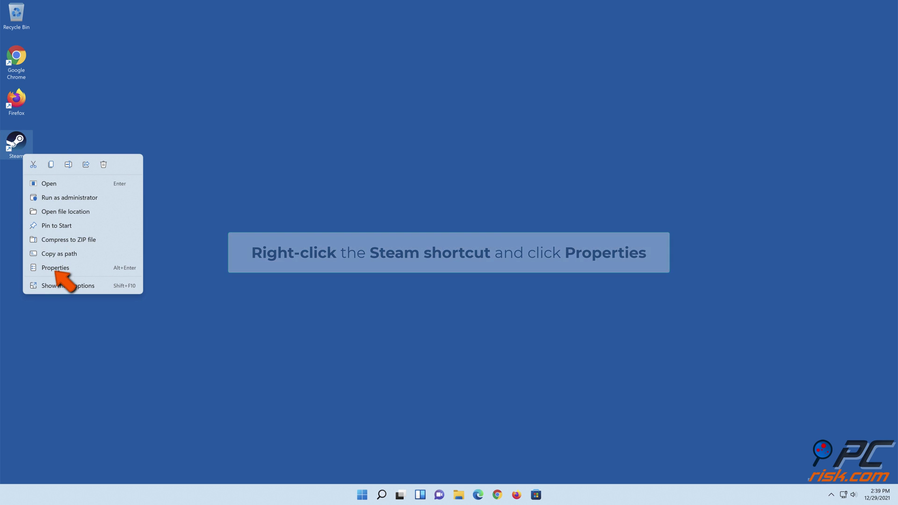
click(56, 268)
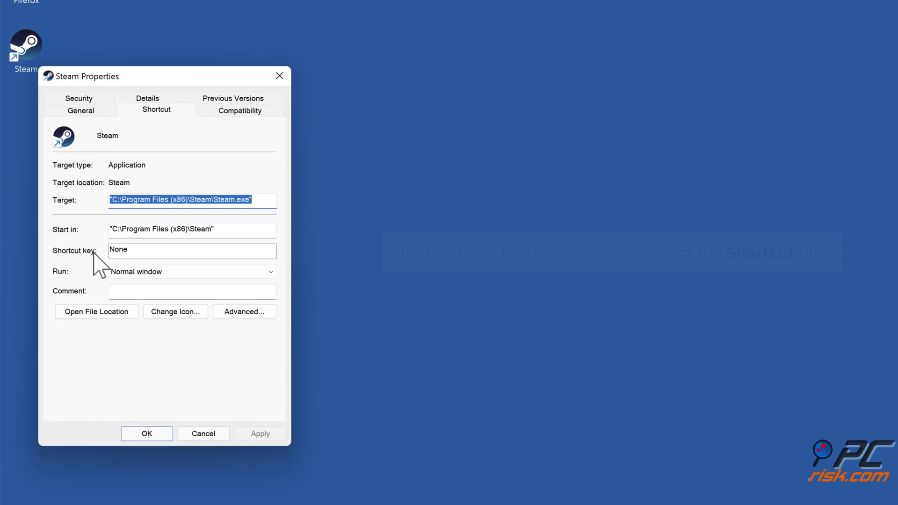
click(258, 201)
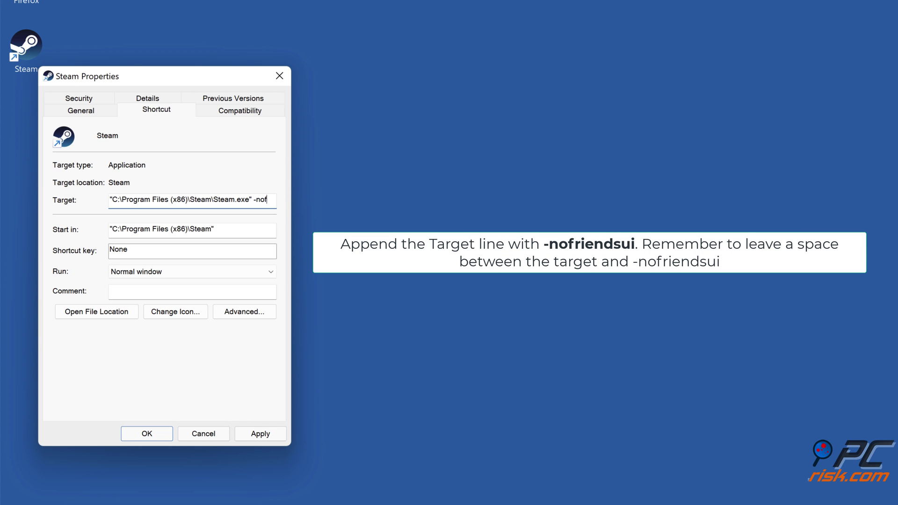
text(-nofriendsui)
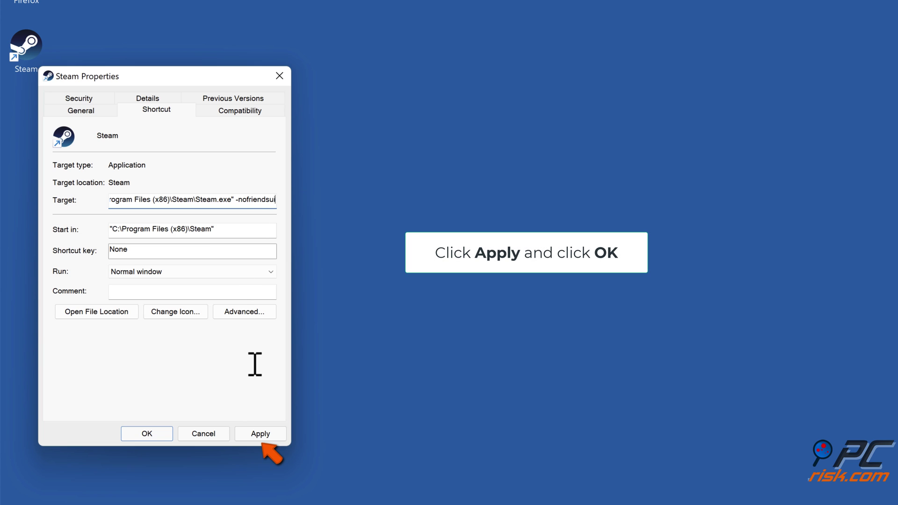
click(262, 434)
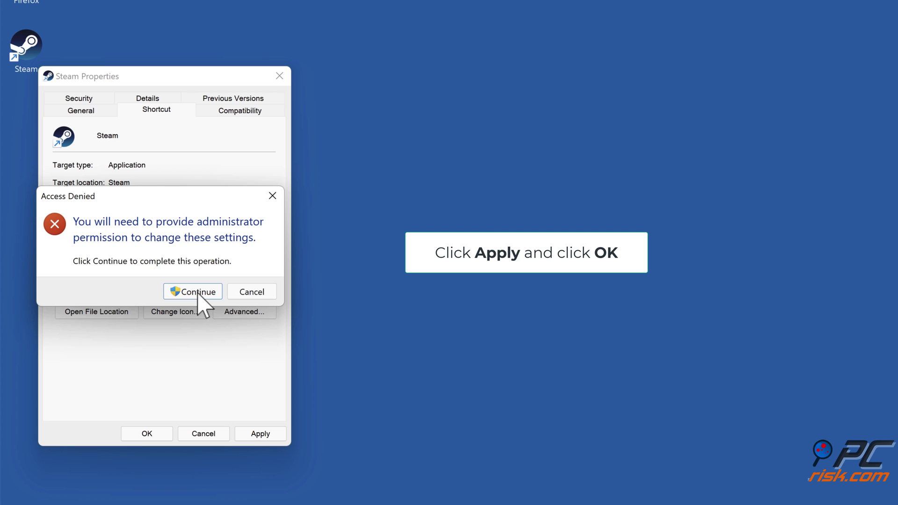
click(198, 293)
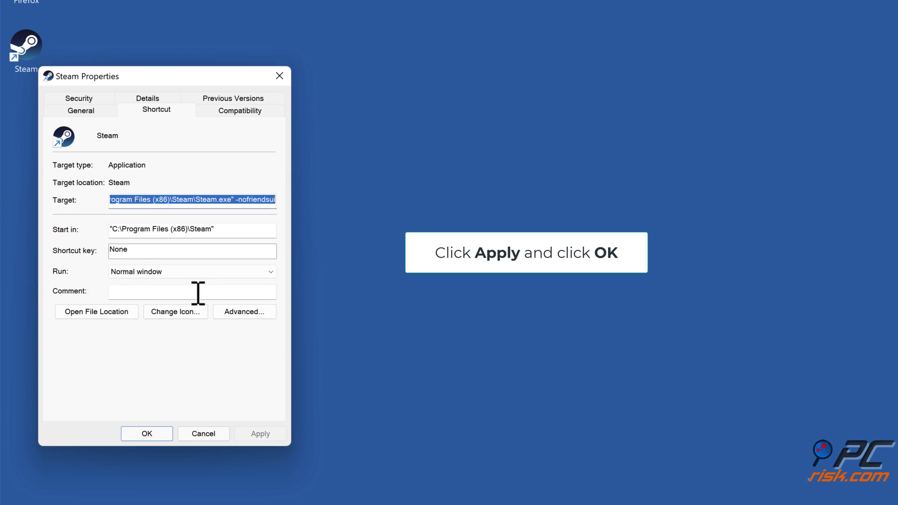
click(149, 435)
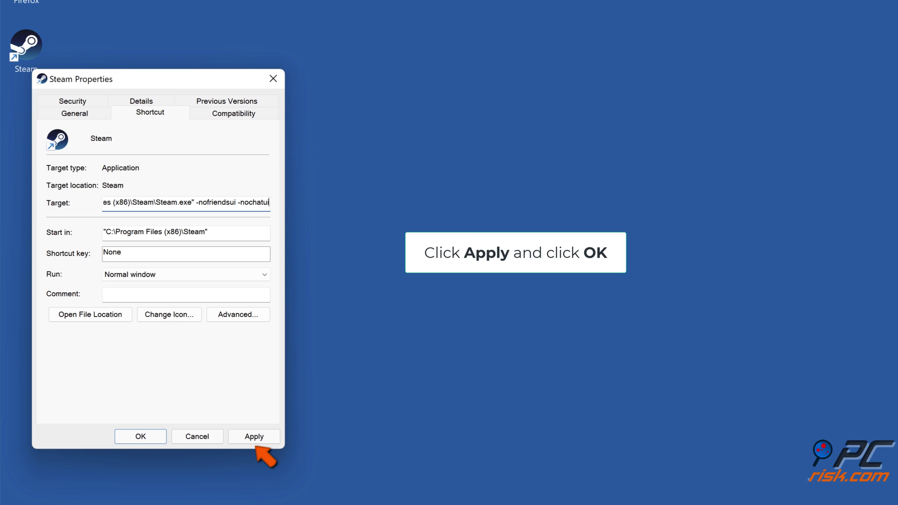
Save the Target with -nochatui added, granting administrator permission, and close the properties
click(253, 436)
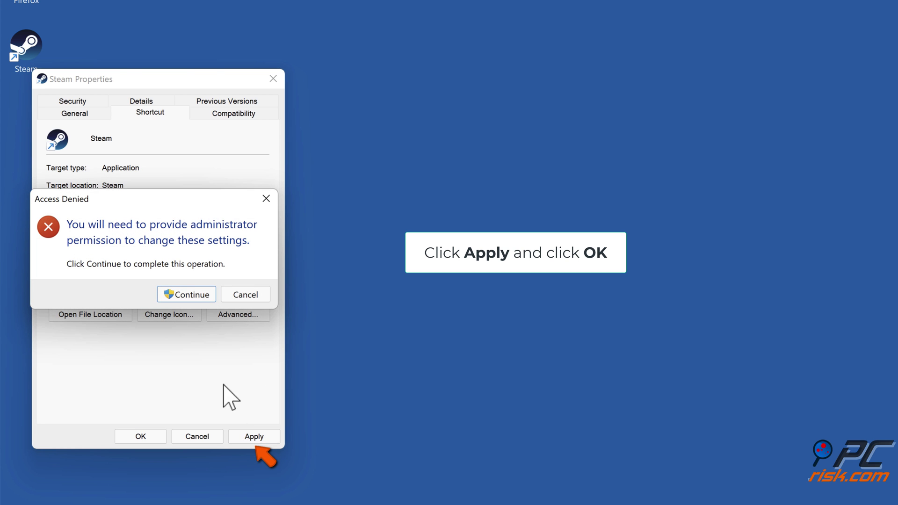
click(195, 298)
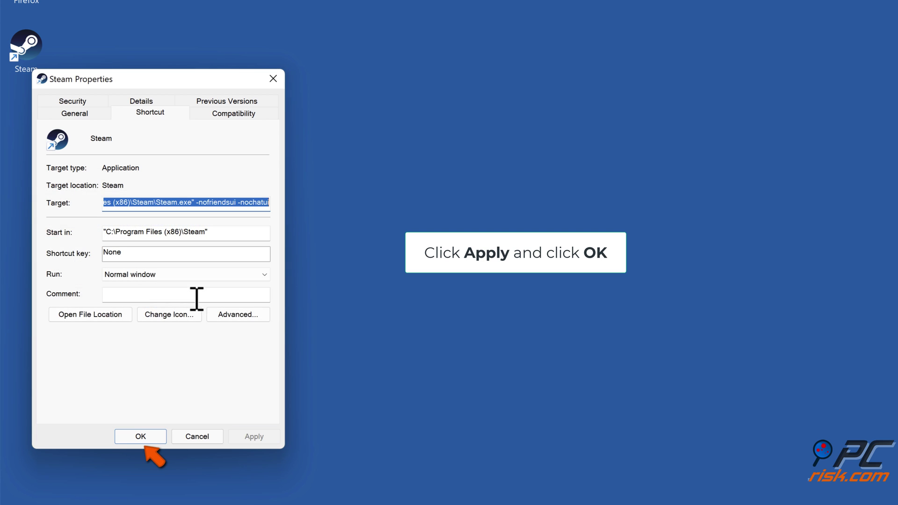
click(139, 437)
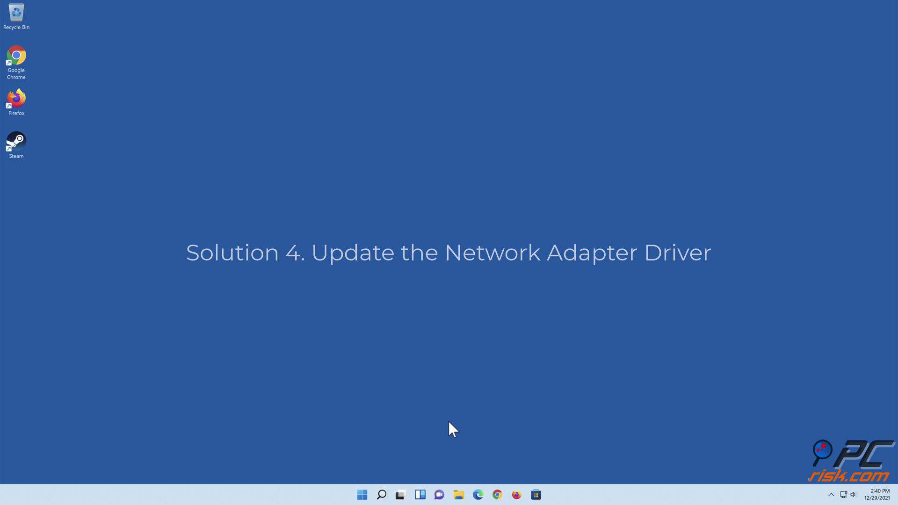
In Device Manager, search automatically for a newer Parallels VirtIO Ethernet Adapter driver, then close it
right_click(362, 497)
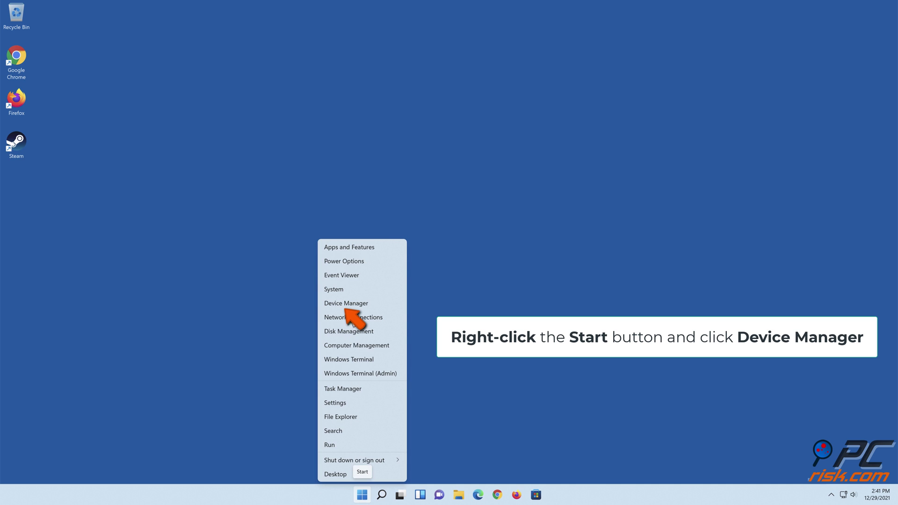
click(343, 304)
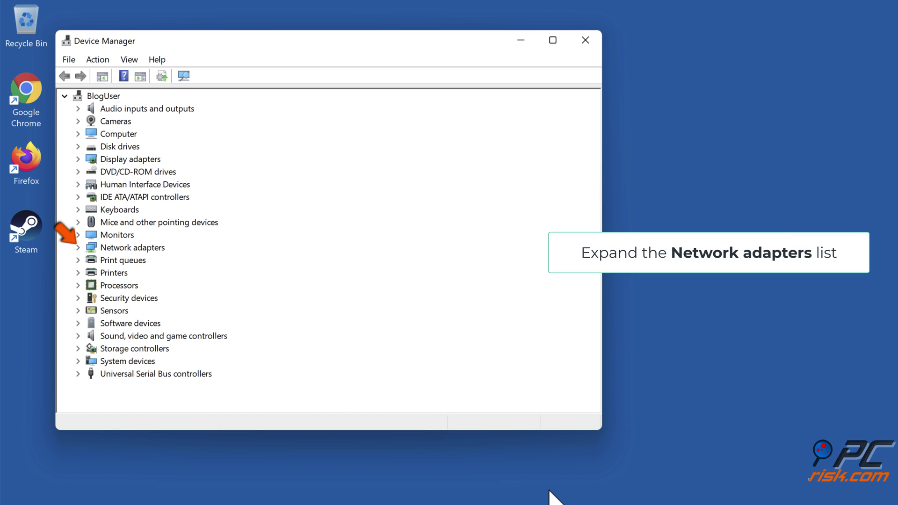
click(78, 248)
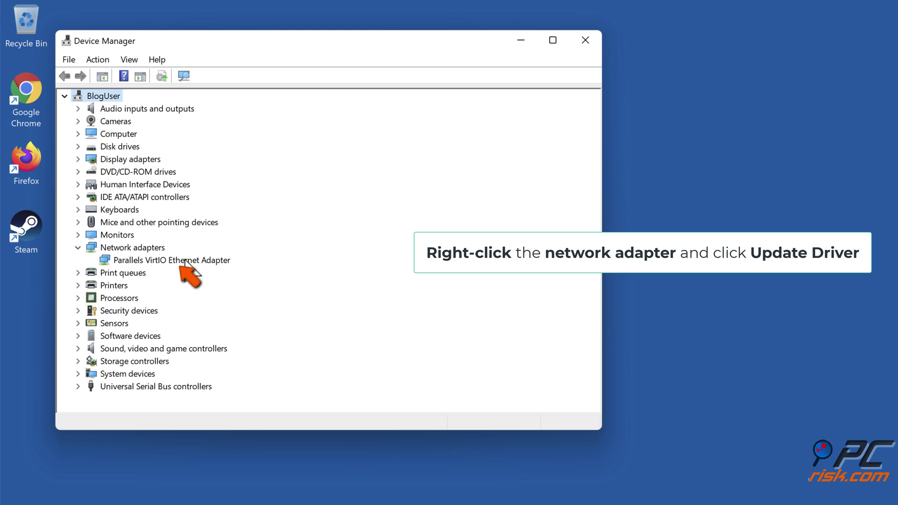
click(186, 265)
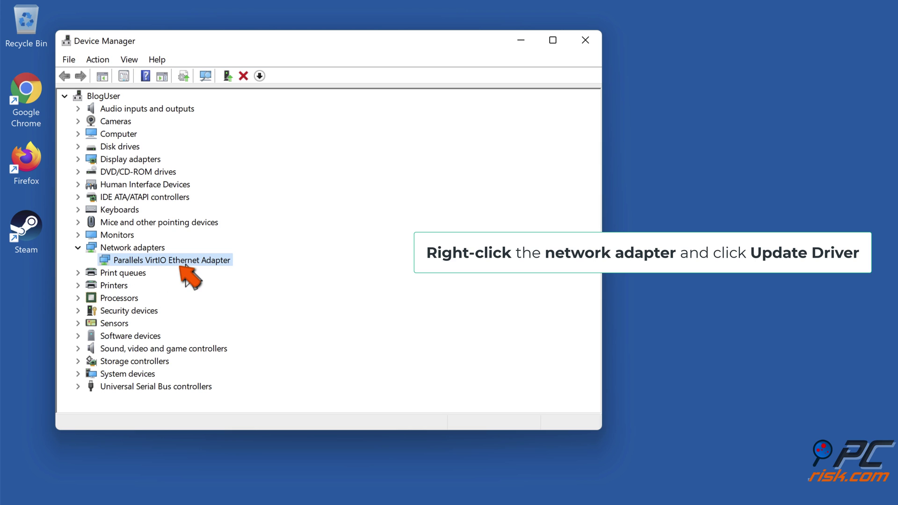
right_click(185, 265)
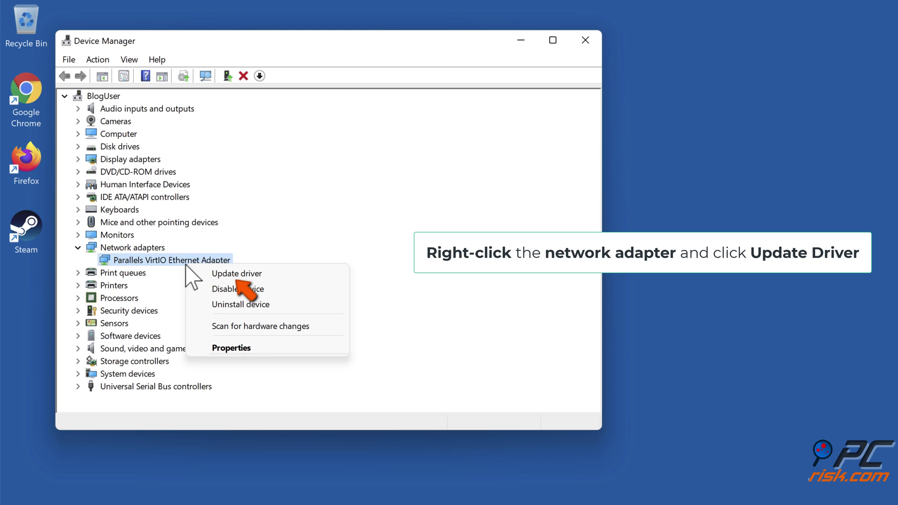
click(237, 274)
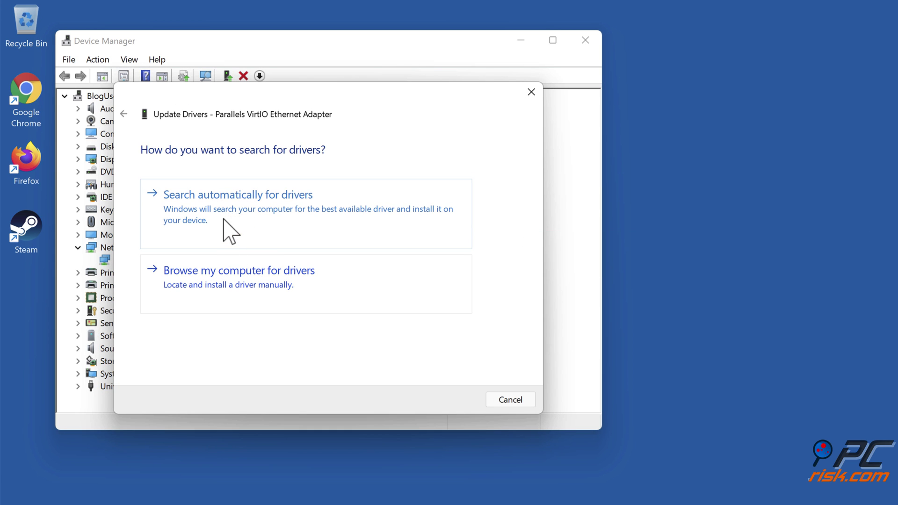
click(223, 222)
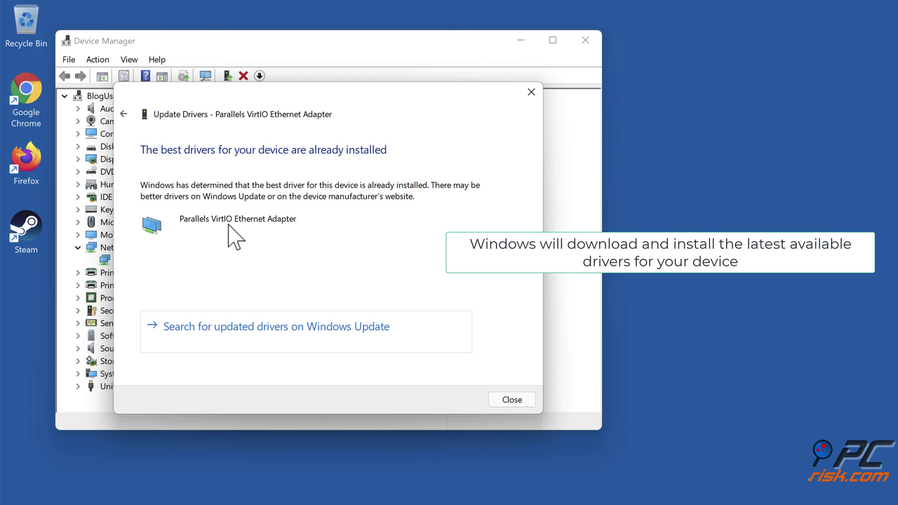
click(511, 401)
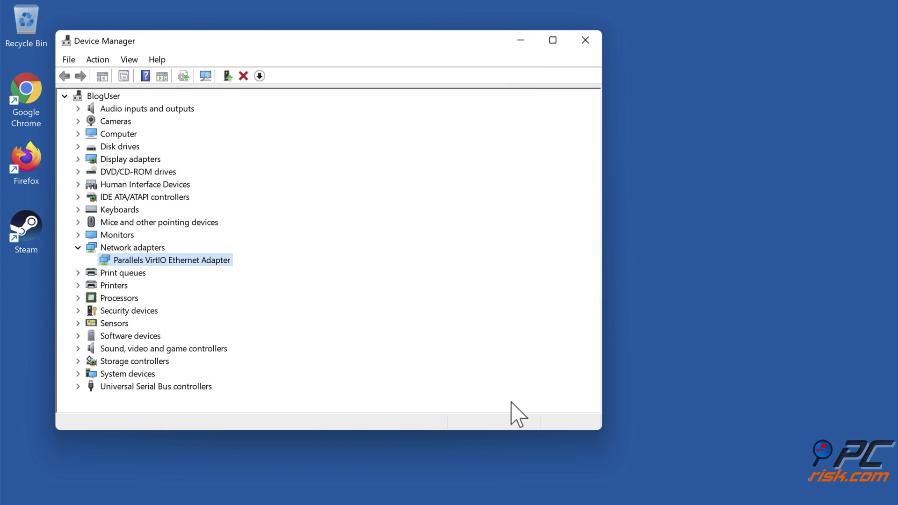
click(585, 40)
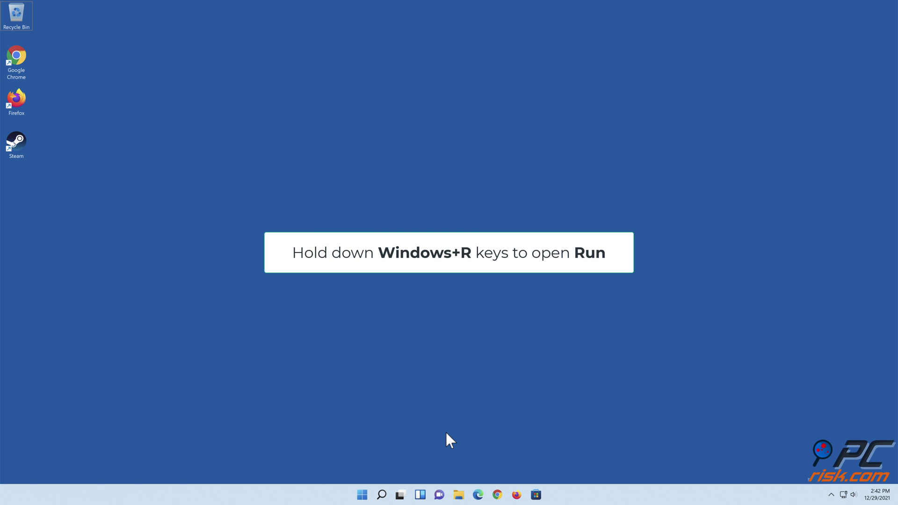
Run ncpa.cpl from the Win+R Run dialog
key(super+r)
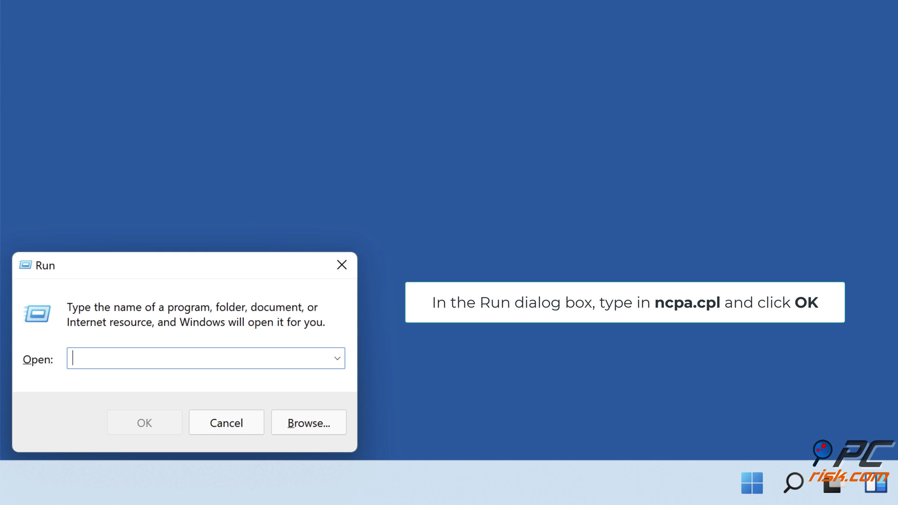
text(ncpa.cpl)
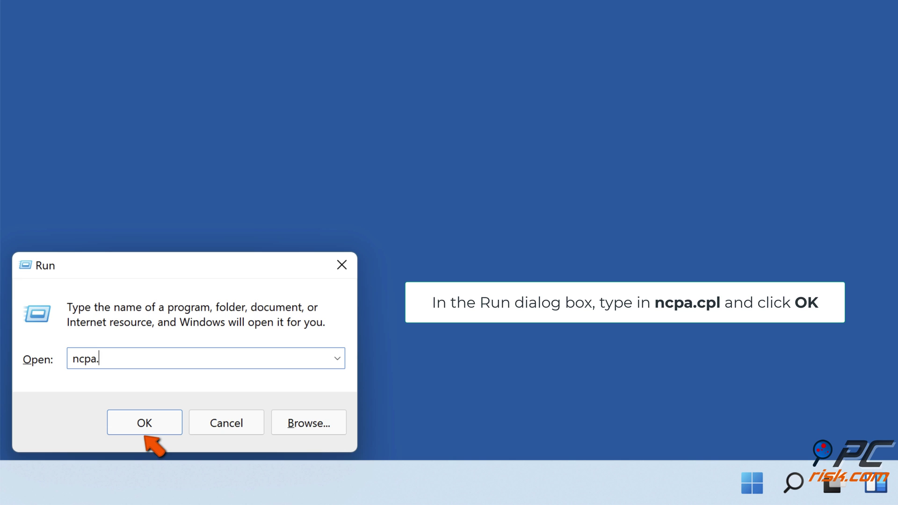
click(147, 430)
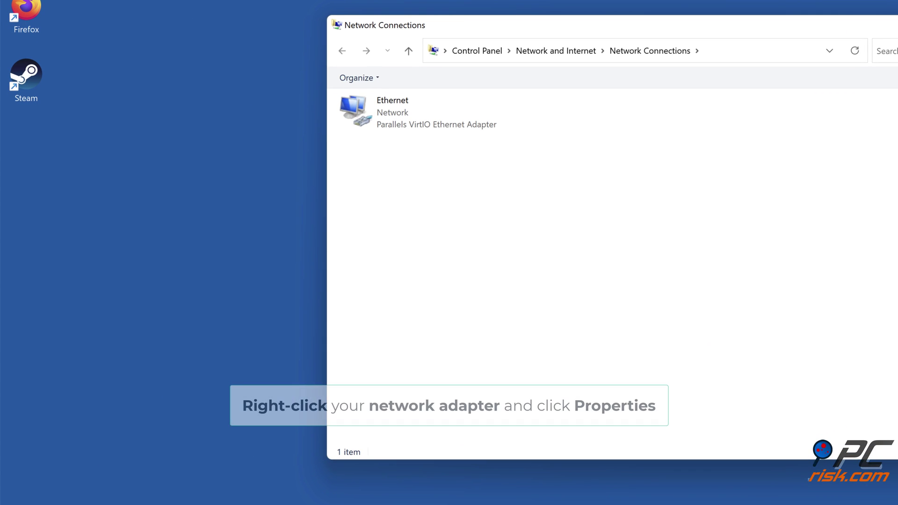
Bring up Internet Protocol Version 4 (TCP/IPv4) Properties from the Ethernet connection's properties
click(407, 124)
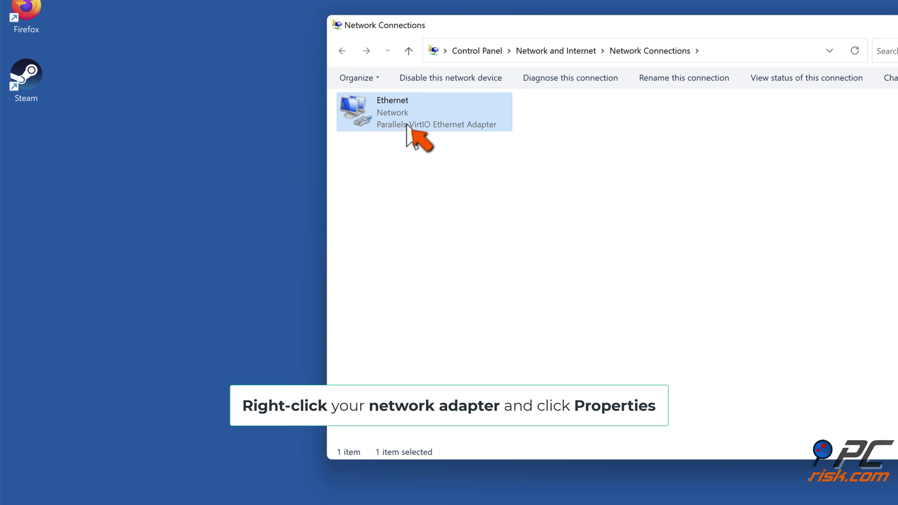
right_click(406, 125)
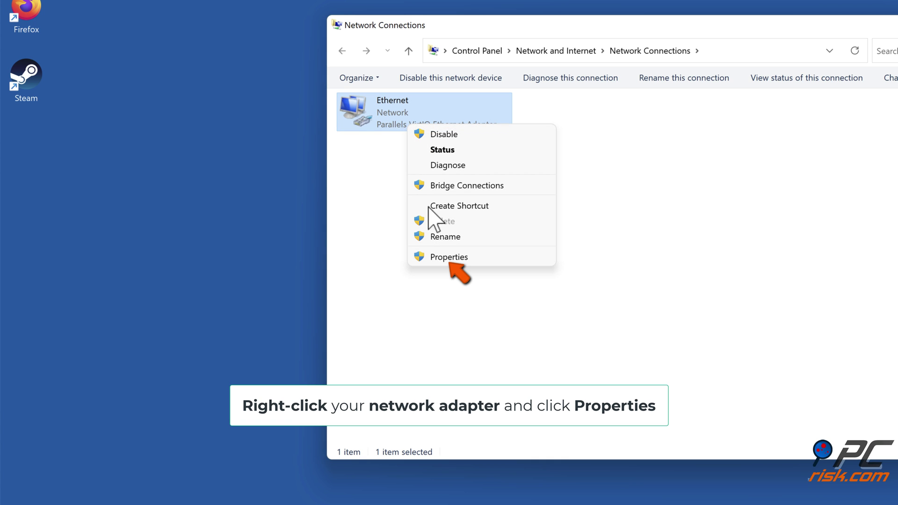
click(444, 259)
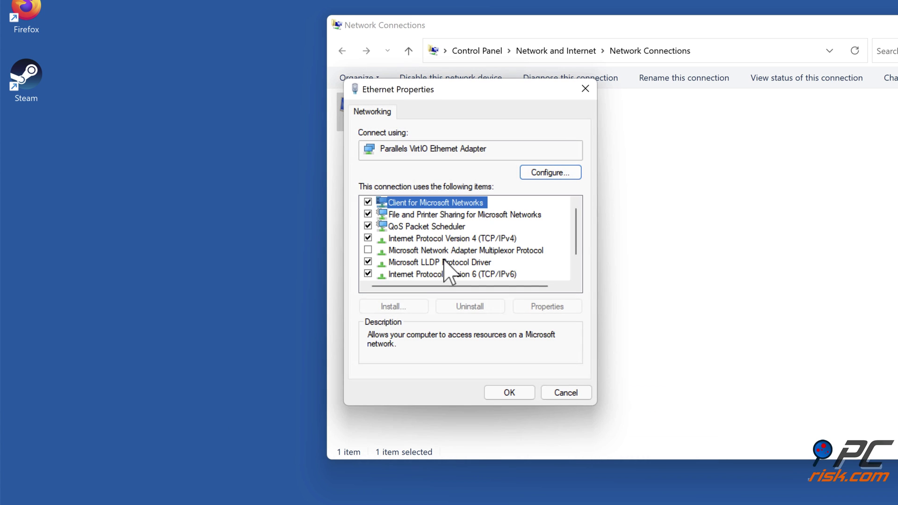
click(445, 239)
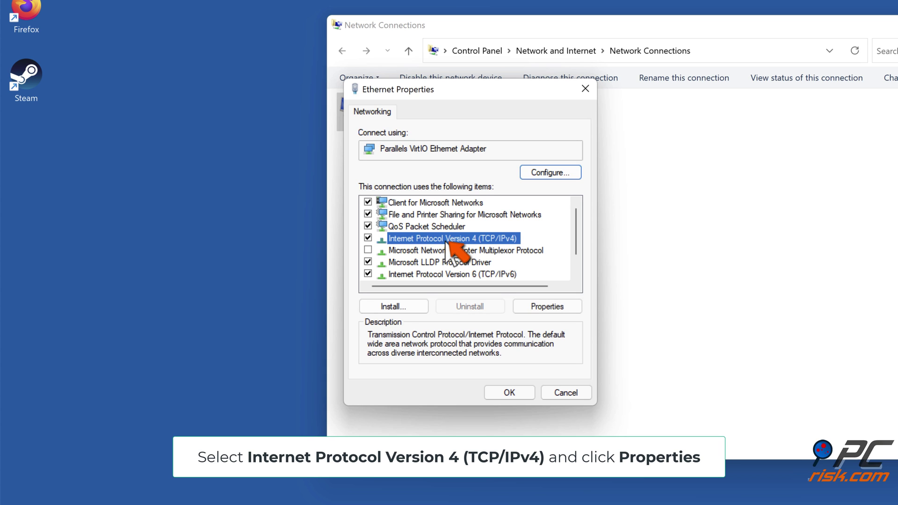
click(545, 307)
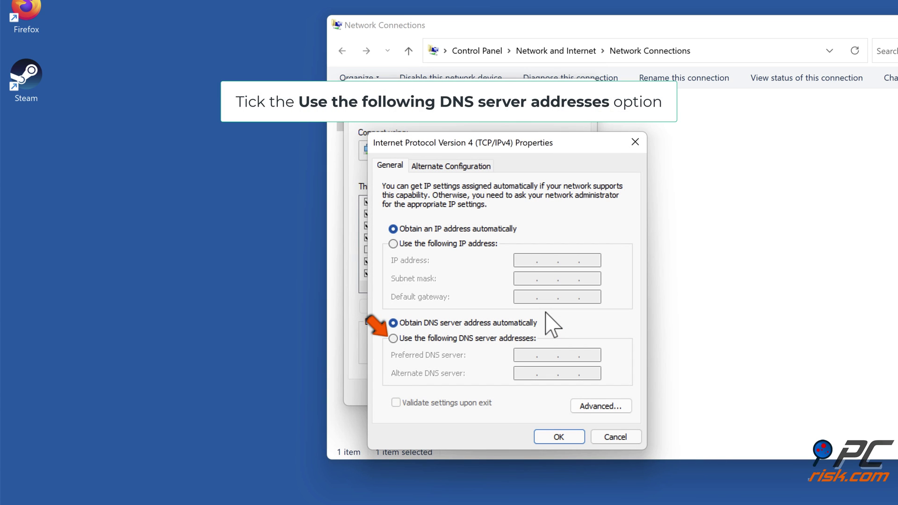
Use DNS servers 1.1.1.1 (preferred) and 1.0.0.1 (alternate), then close Ethernet Properties and Network Connections
click(393, 338)
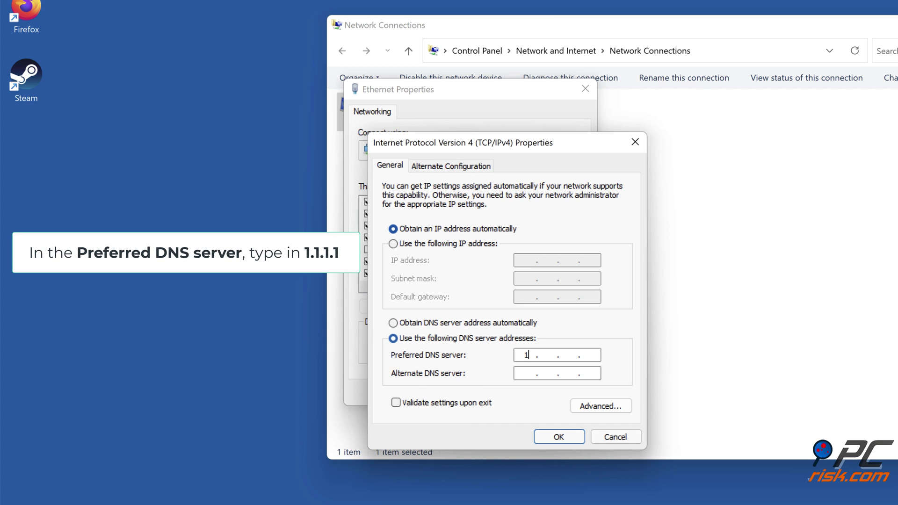
text(1.1)
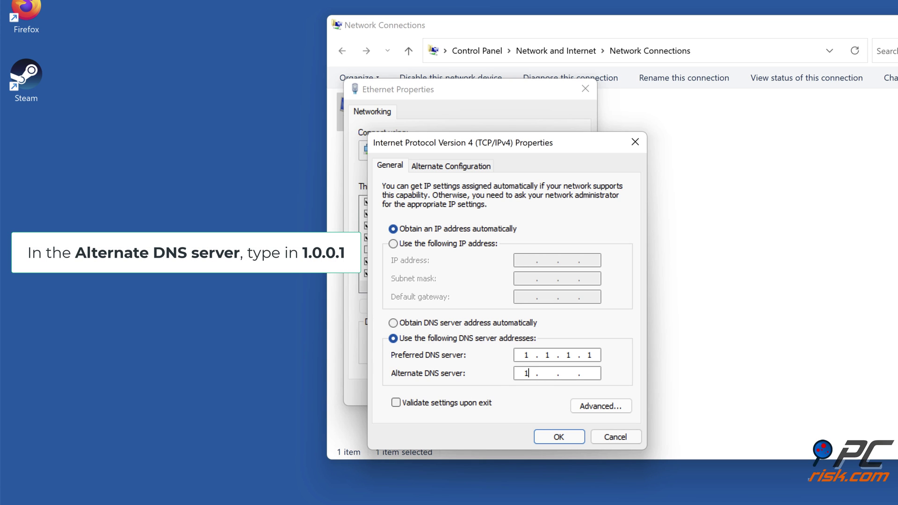
text(1.0.0.1)
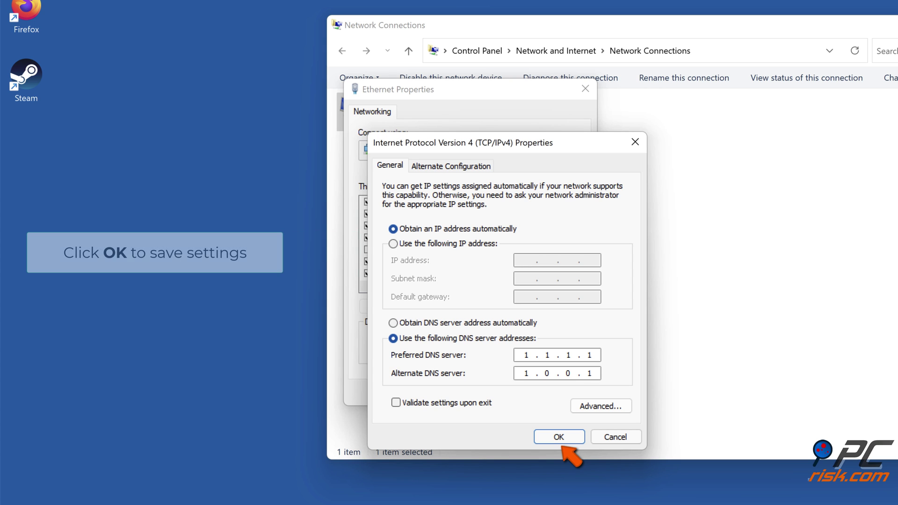
click(557, 437)
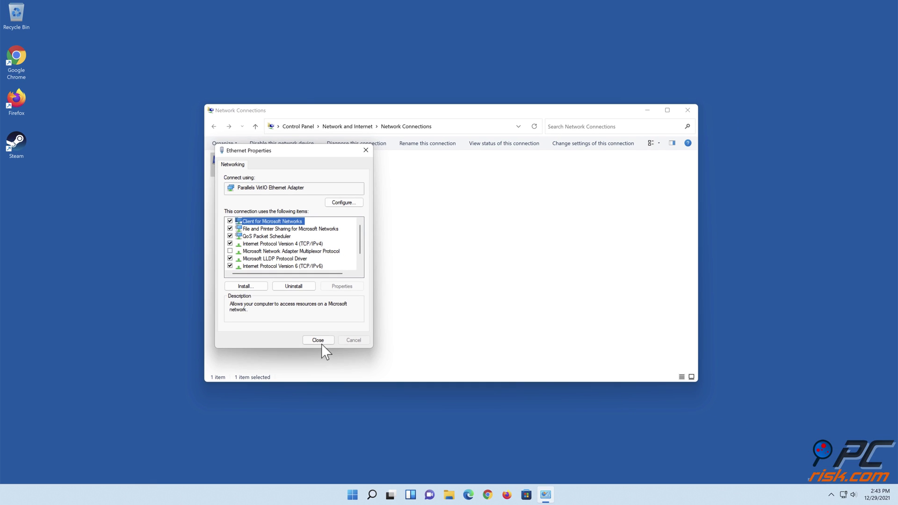
click(508, 392)
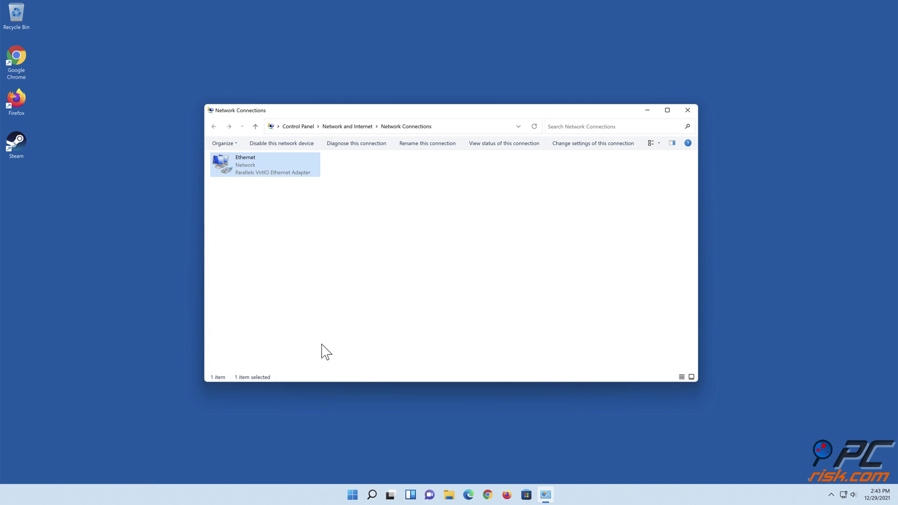
click(322, 344)
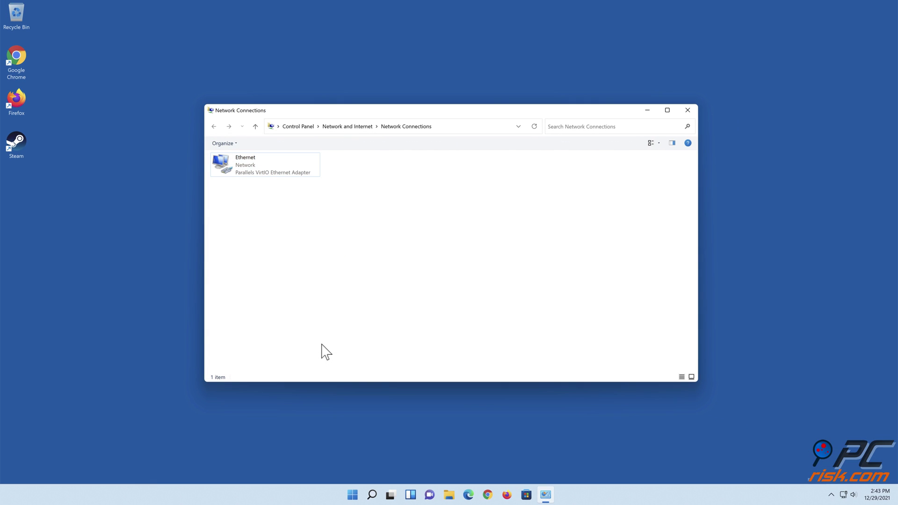
click(685, 111)
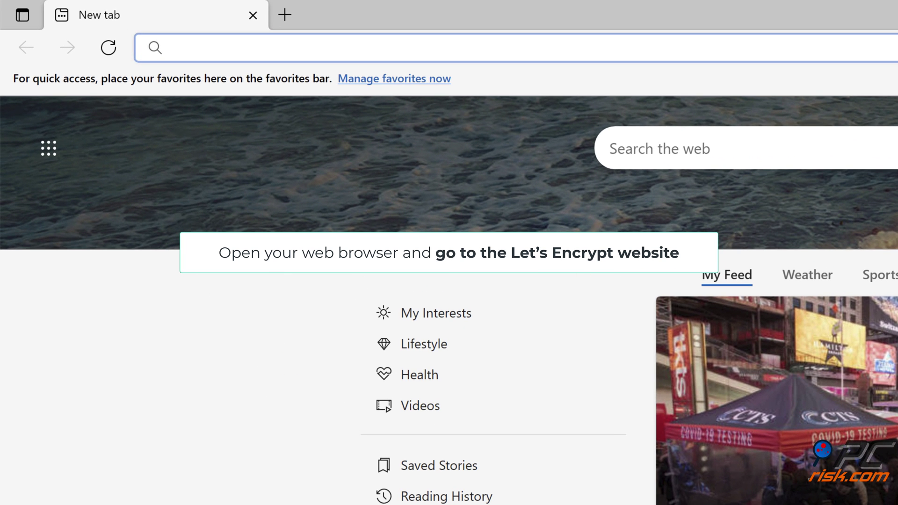
From letsencrypt.org/certificates/, download and keep the ISRG Root X1 self-signed isrgrootx1.der, then close Edge
text(https://letsencrypt.org/certificates/)
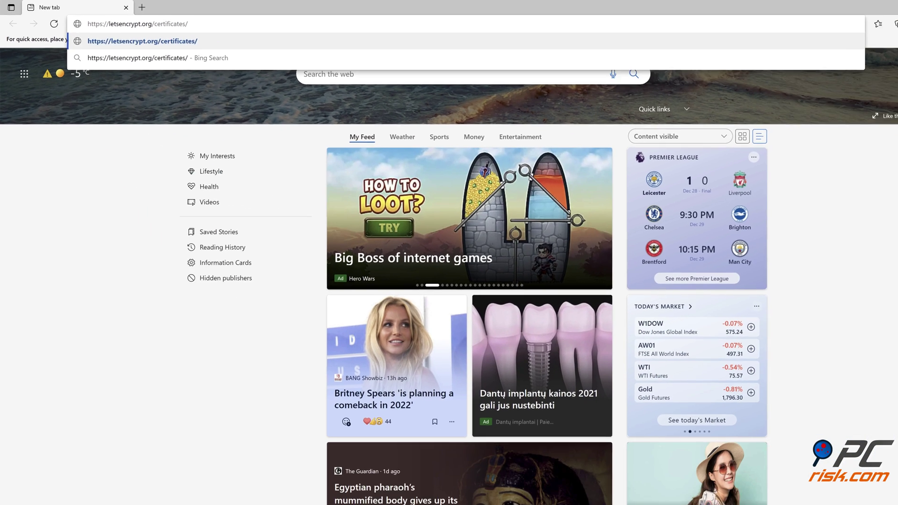
key(Return)
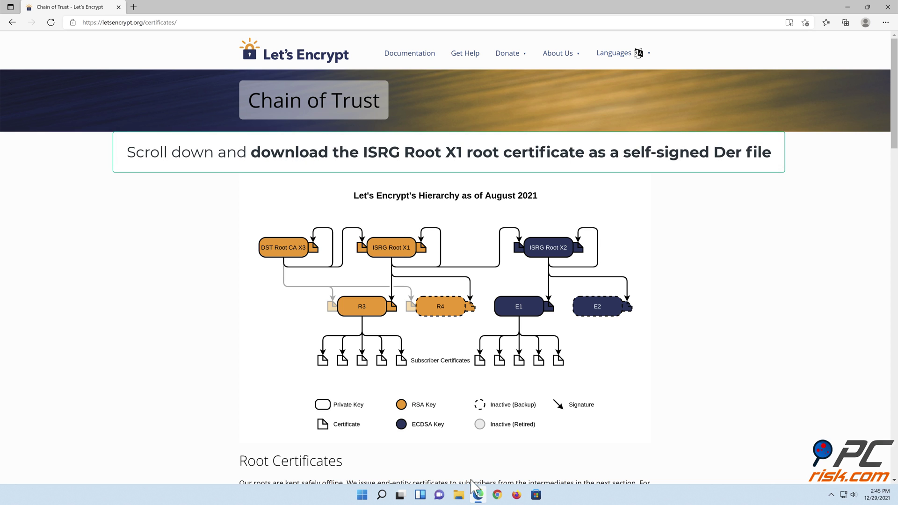
scroll(255, 338, down, 6)
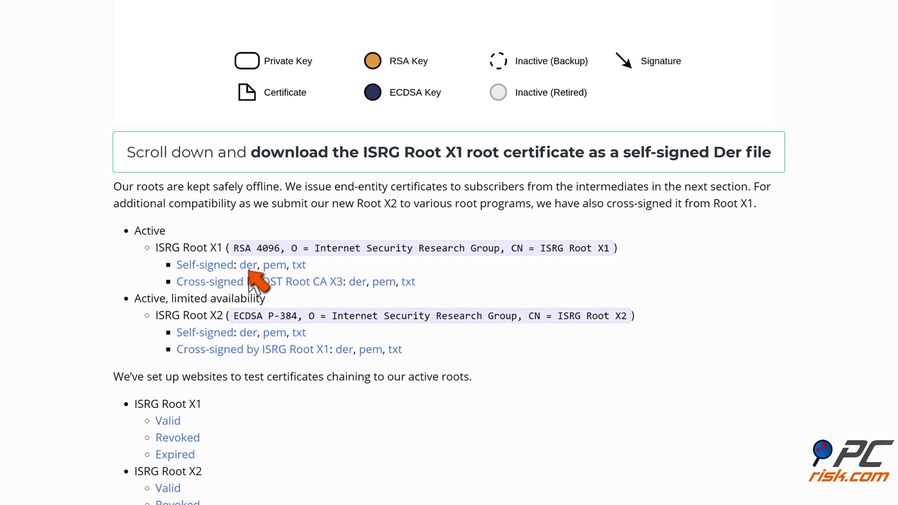
click(249, 266)
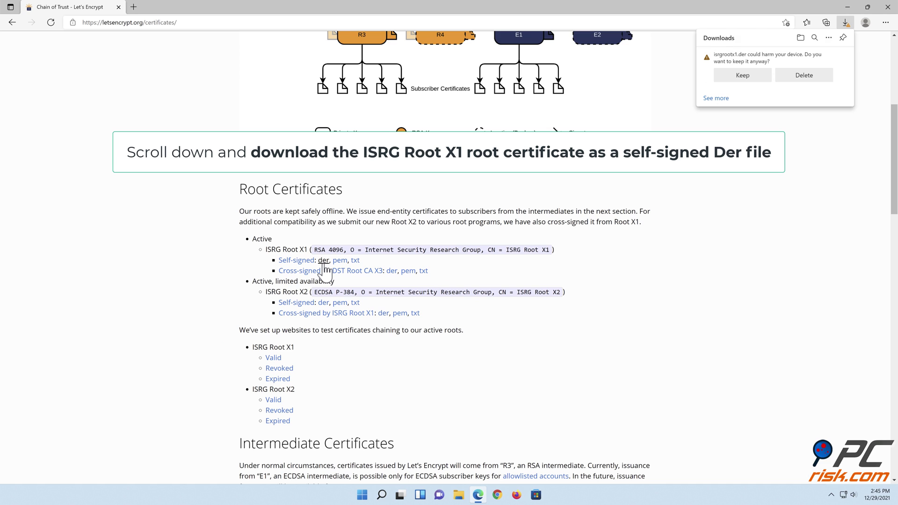
click(740, 76)
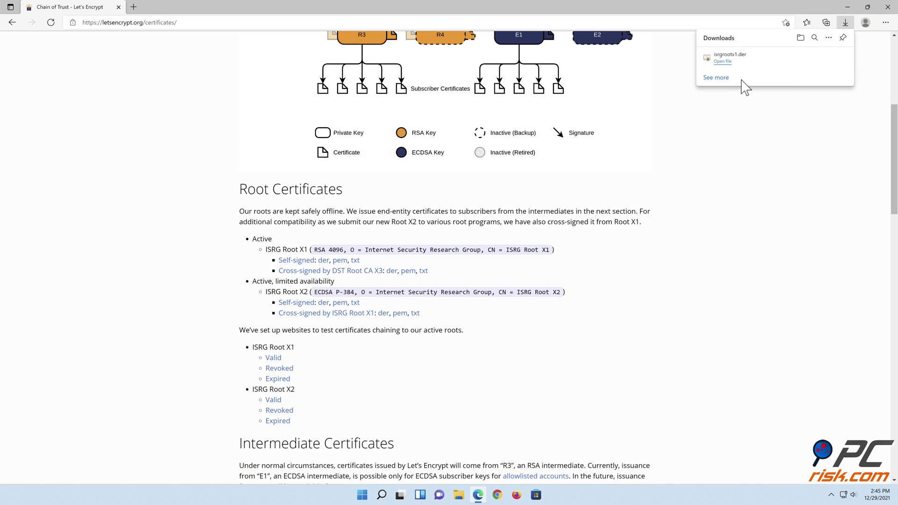
click(887, 7)
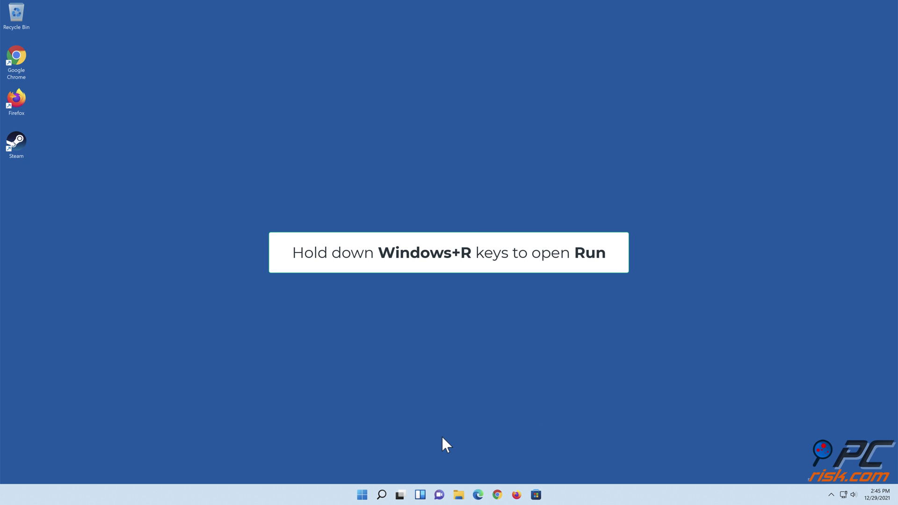
Launch Internet Properties by running inetcpl.cpl from the Run dialog
key(super+r)
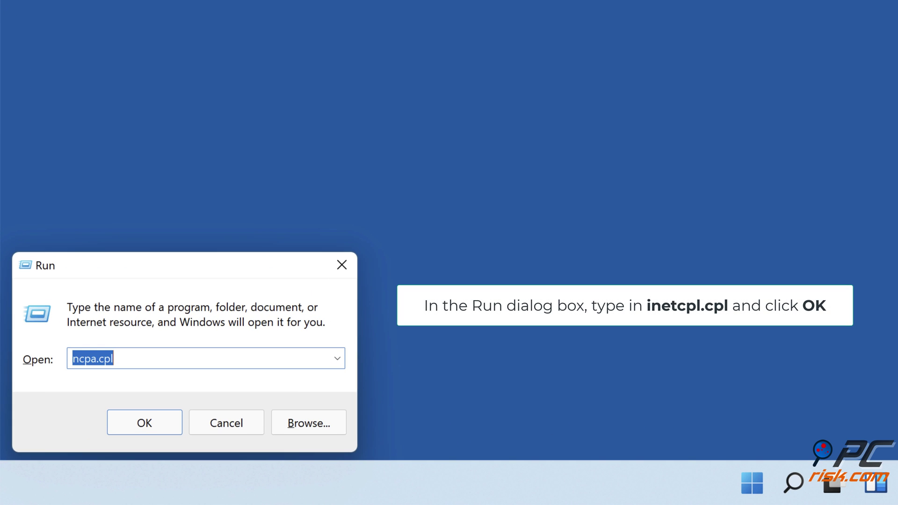
text(inet)
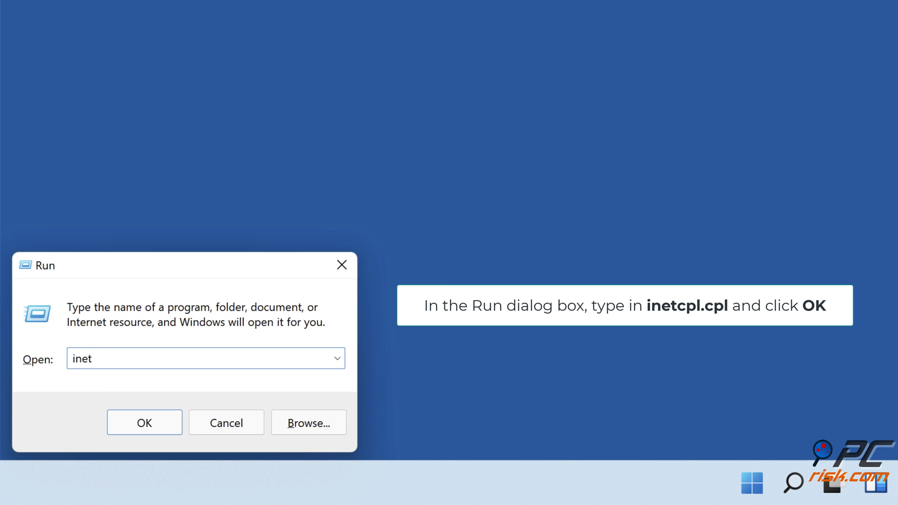
text(cpl.cpl)
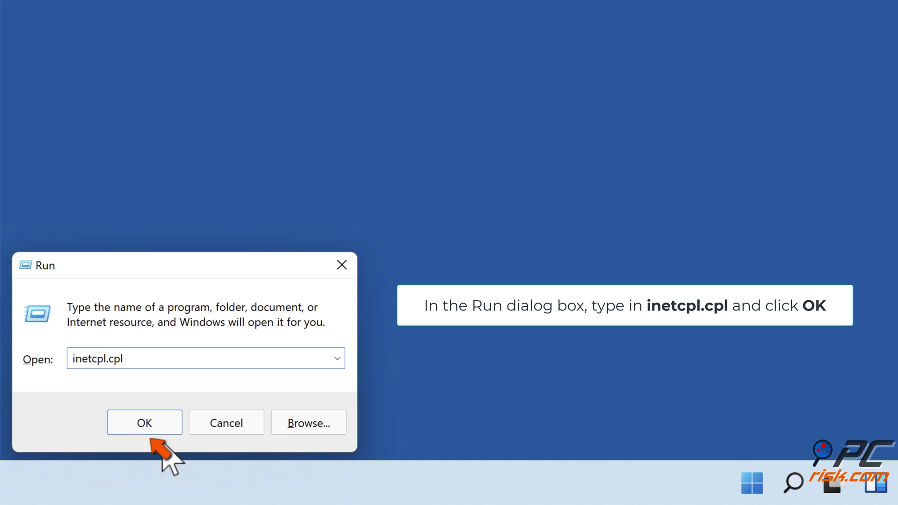
click(142, 431)
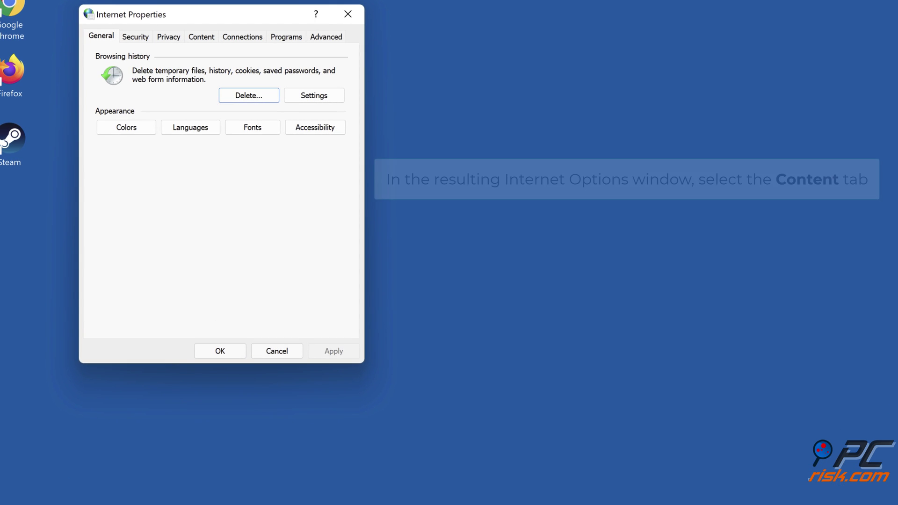
Under Content > Certificates, start an import into the Trusted Root Certification Authorities store
click(201, 37)
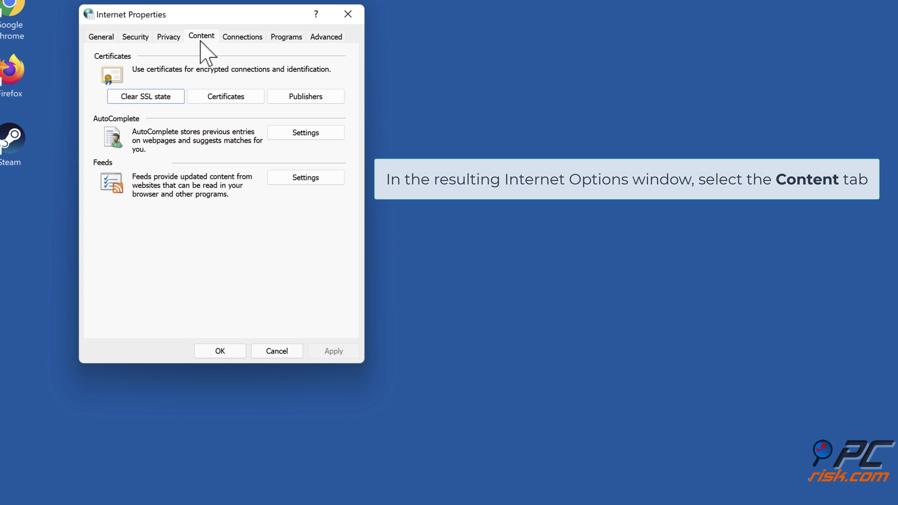
click(225, 99)
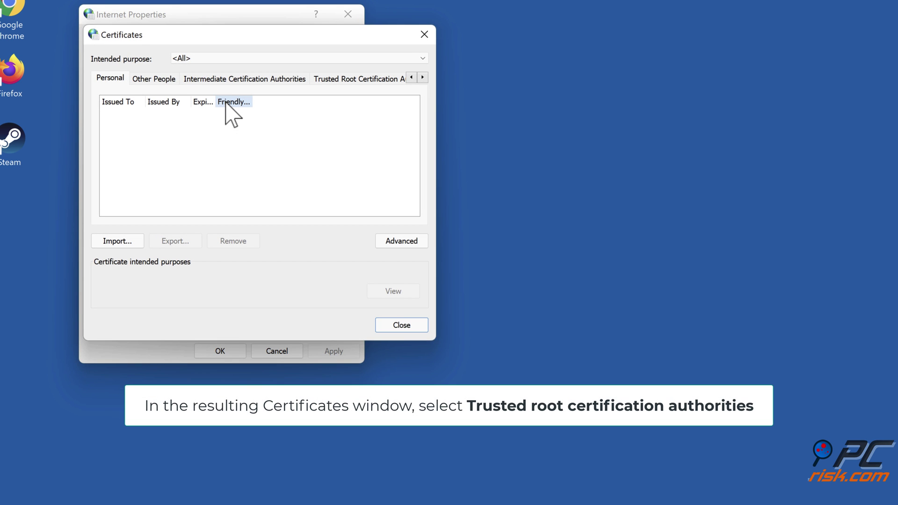
click(423, 77)
click(422, 78)
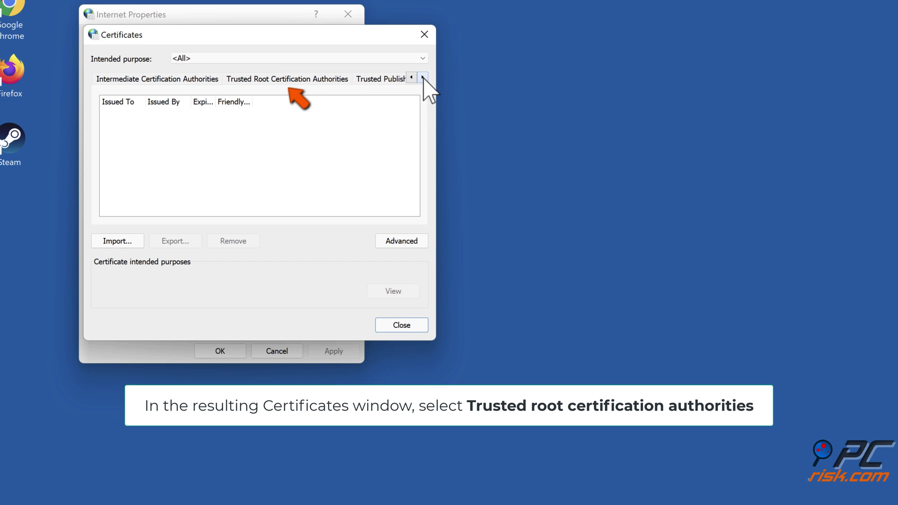
click(290, 80)
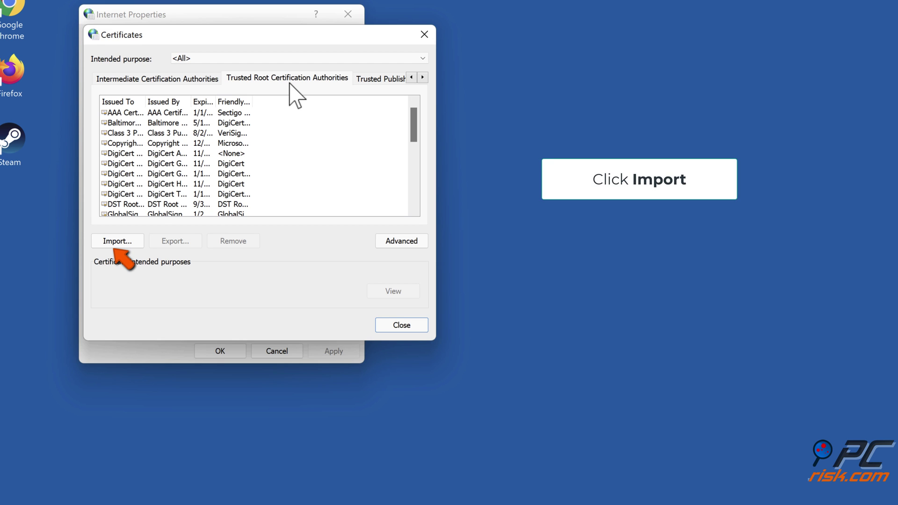
click(118, 241)
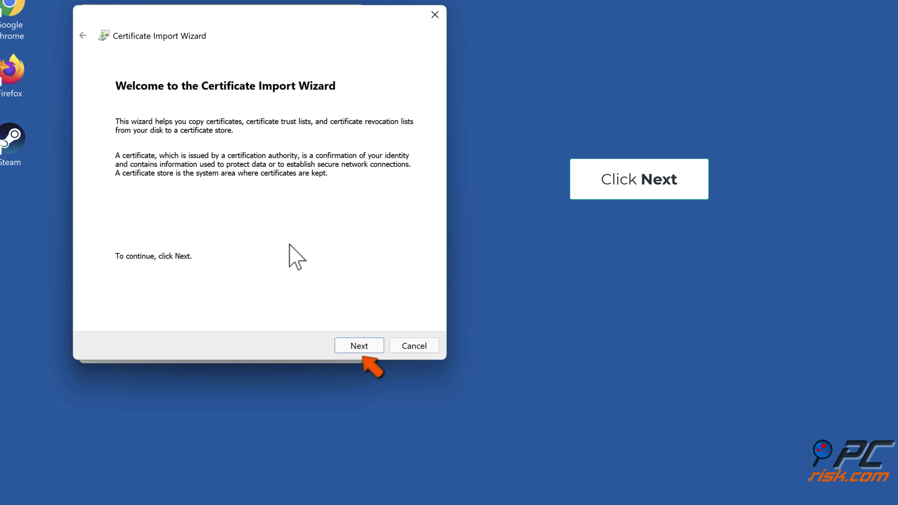
Move past the wizard's welcome page and browse for the file to import
click(357, 350)
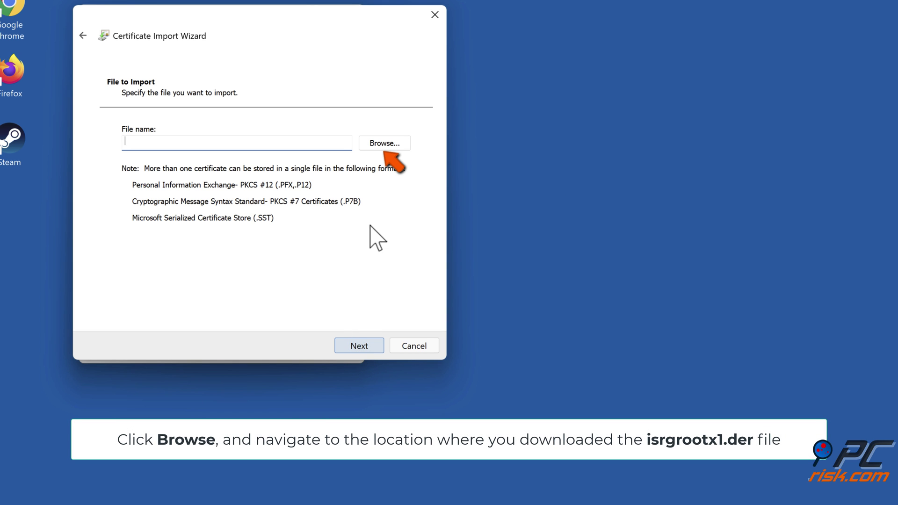
click(382, 145)
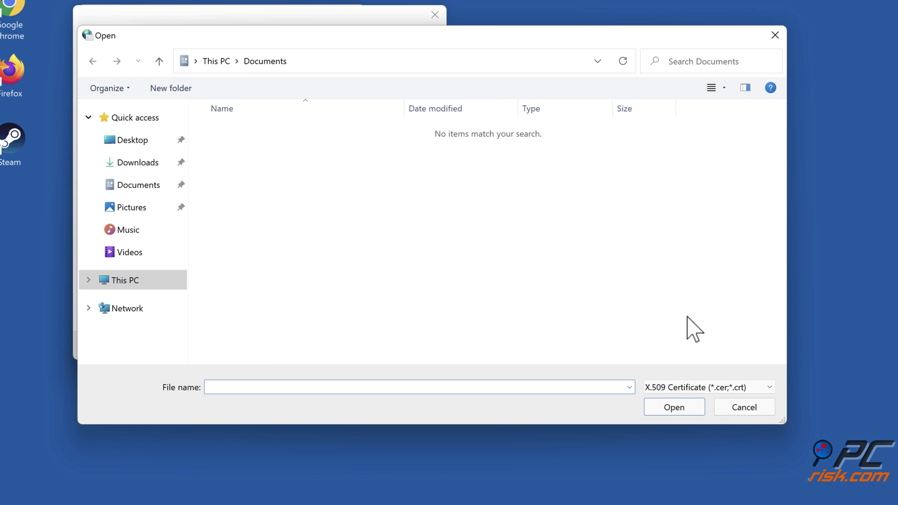
Show all file types and choose isrgrootx1.der from the Downloads folder
click(770, 386)
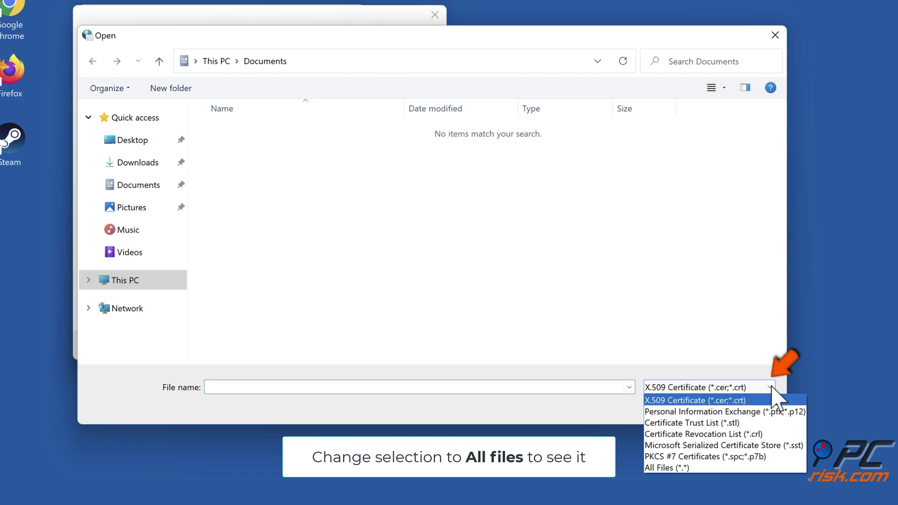
click(666, 468)
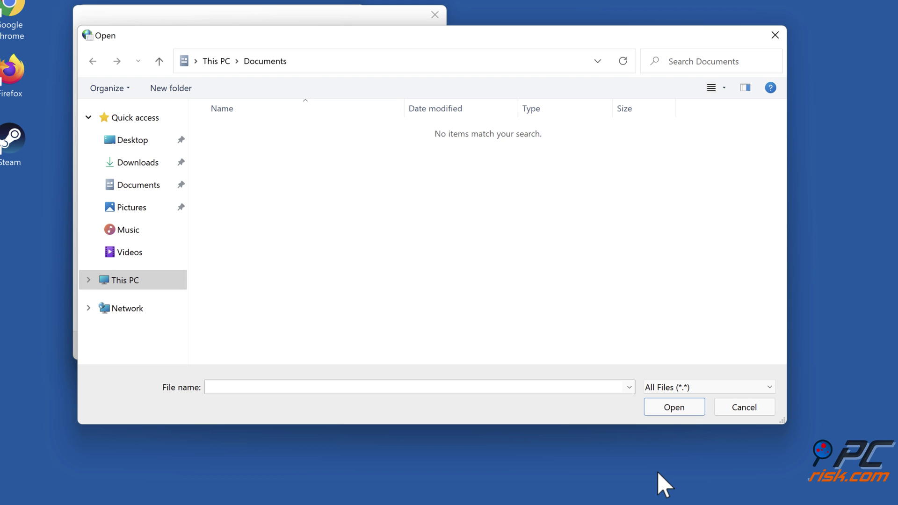
click(138, 164)
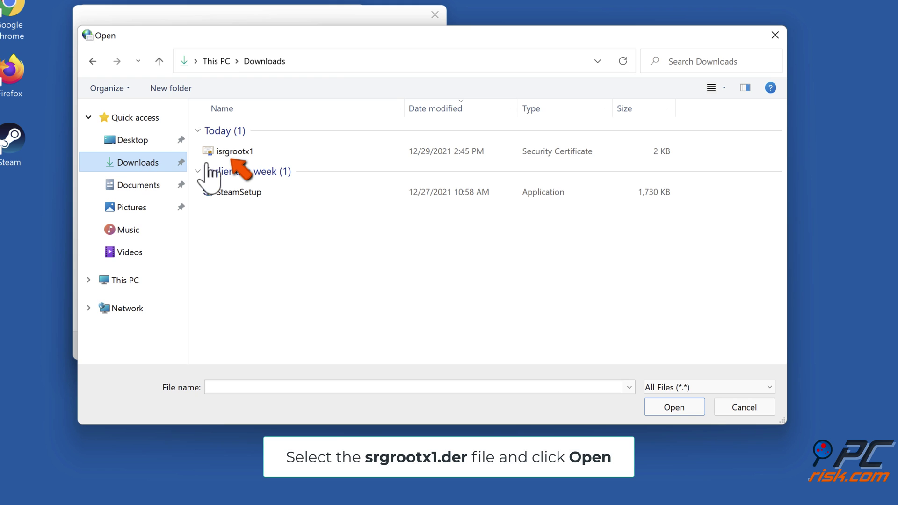
click(232, 153)
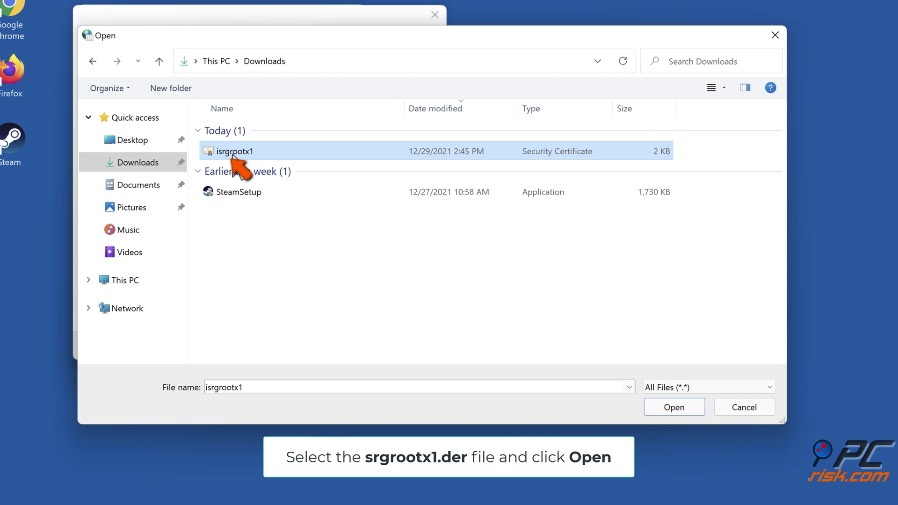
click(674, 413)
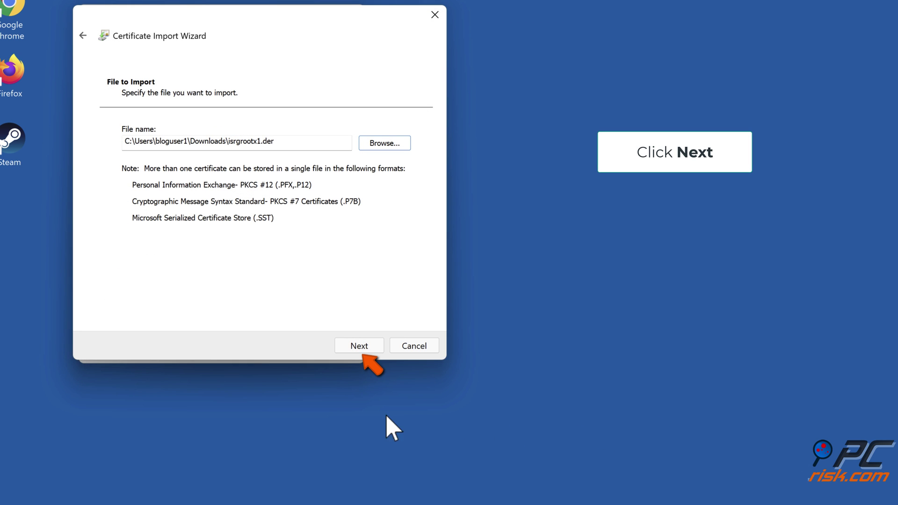
Complete the wizard into Trusted Root Certification Authorities, acknowledge success, and close Certificates
click(359, 346)
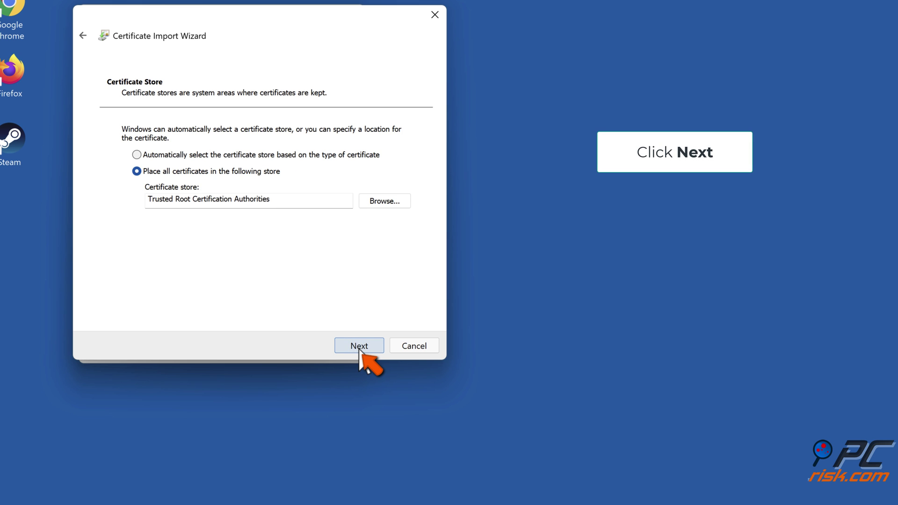
click(359, 346)
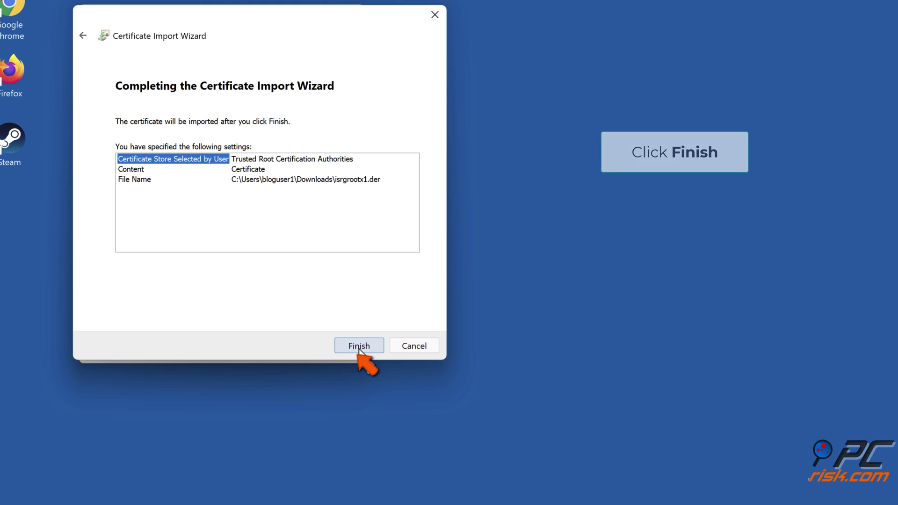
click(359, 346)
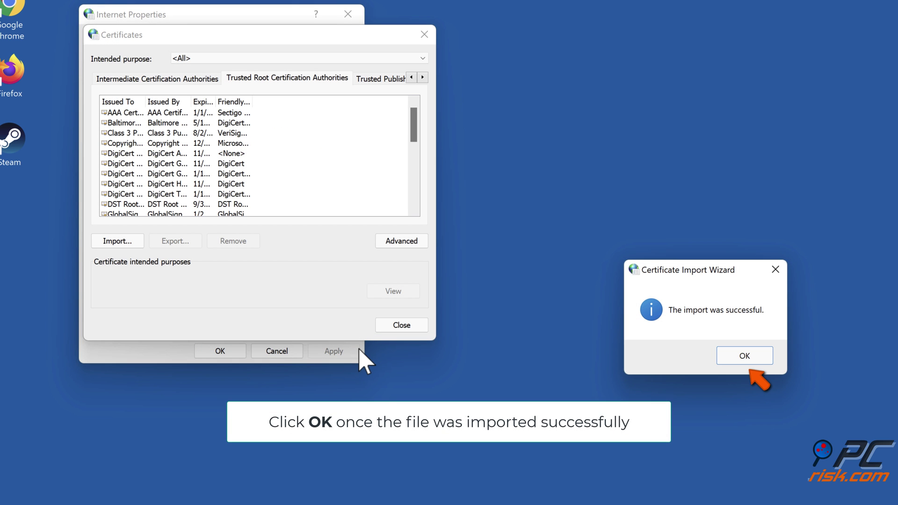
click(743, 358)
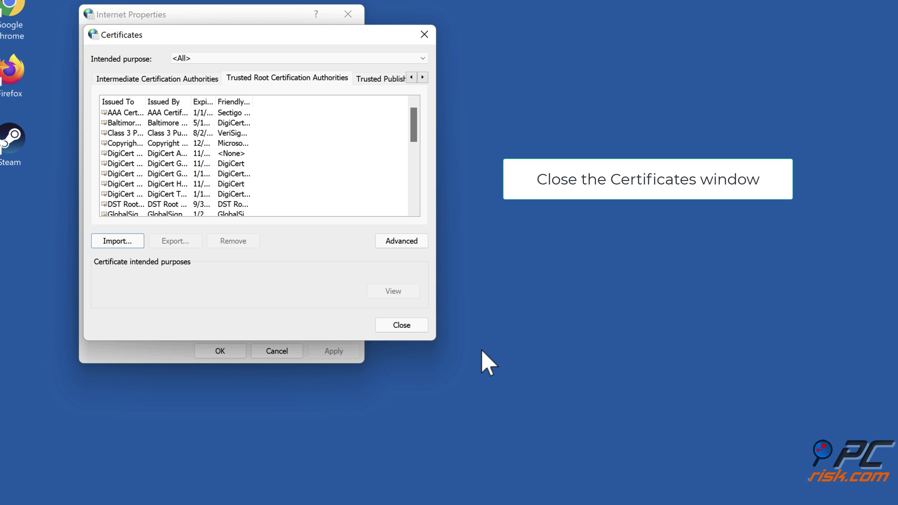
click(401, 326)
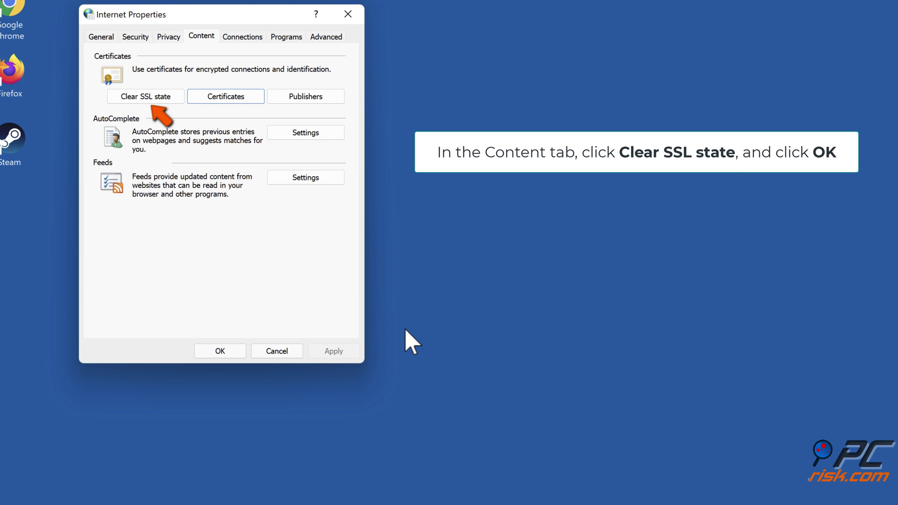
Clear the SSL state on the Content tab, confirm, and close Internet Properties with OK
click(151, 100)
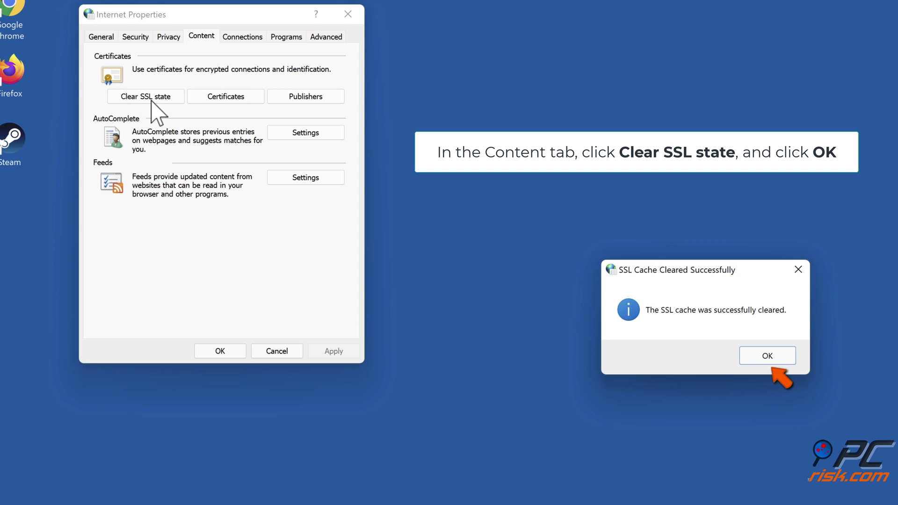
click(767, 359)
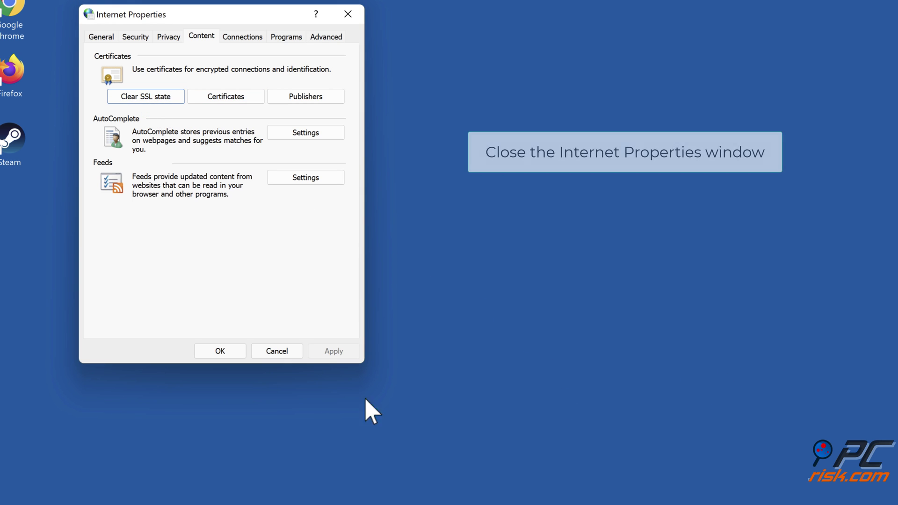
click(221, 355)
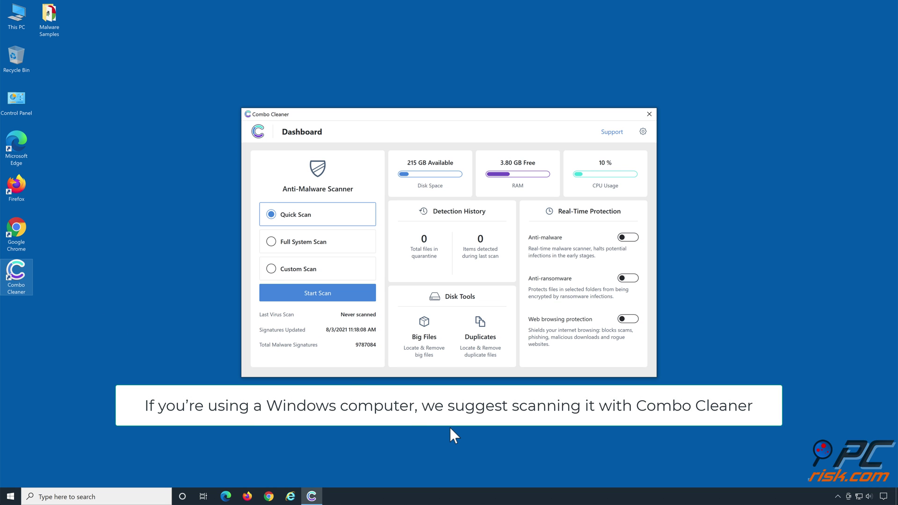
Run a scan, quarantine all 21 threats, and turn on real-time Anti-malware protection
click(318, 293)
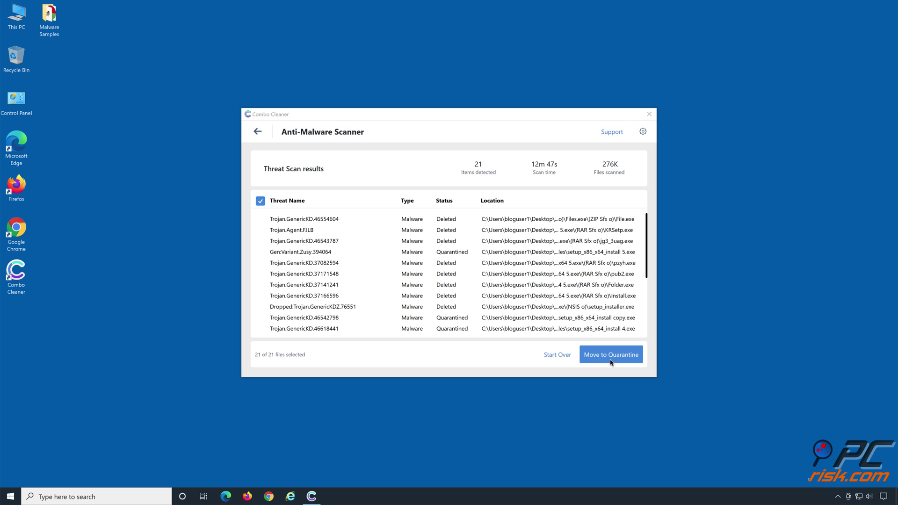
click(610, 355)
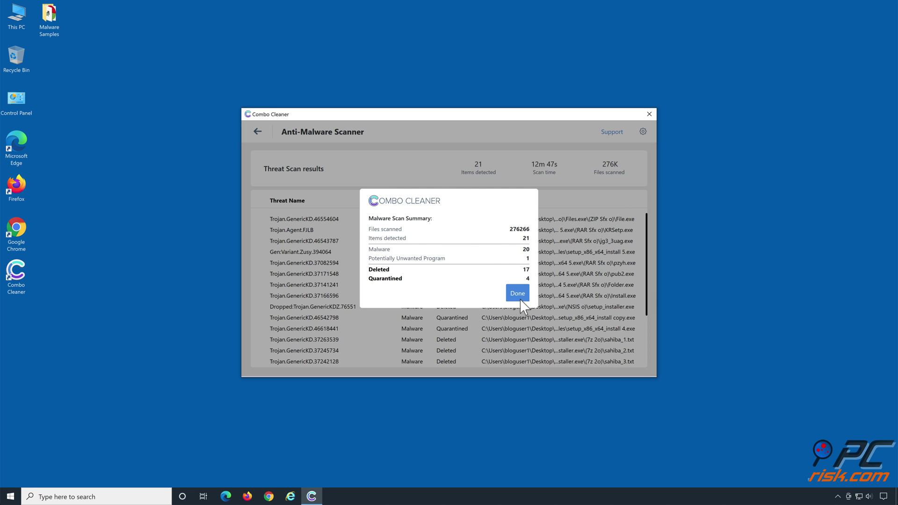
click(520, 299)
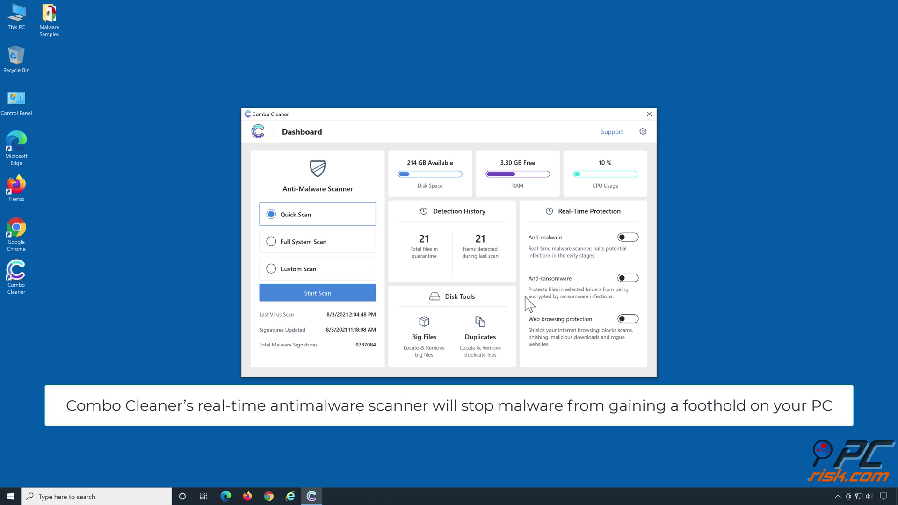
click(627, 240)
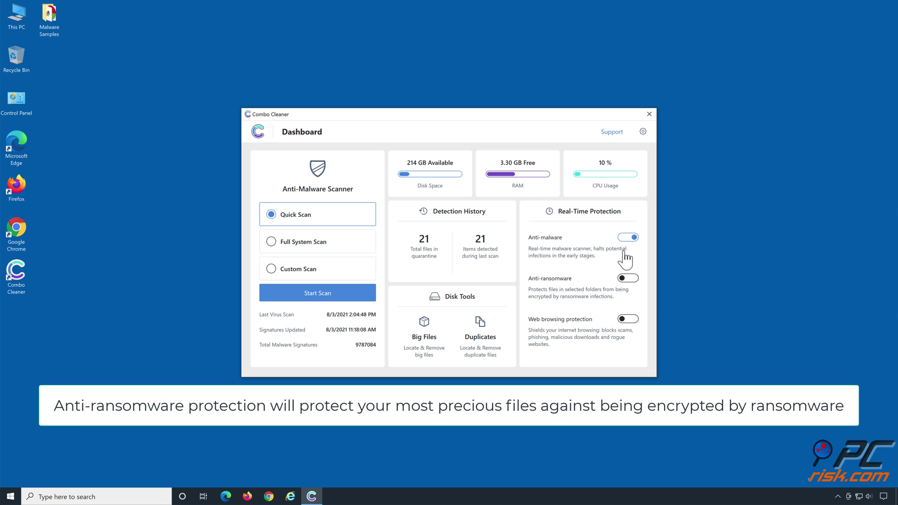
Turn on Anti-ransomware with Libraries > Documents as a protected folder, then return to the Dashboard
click(628, 280)
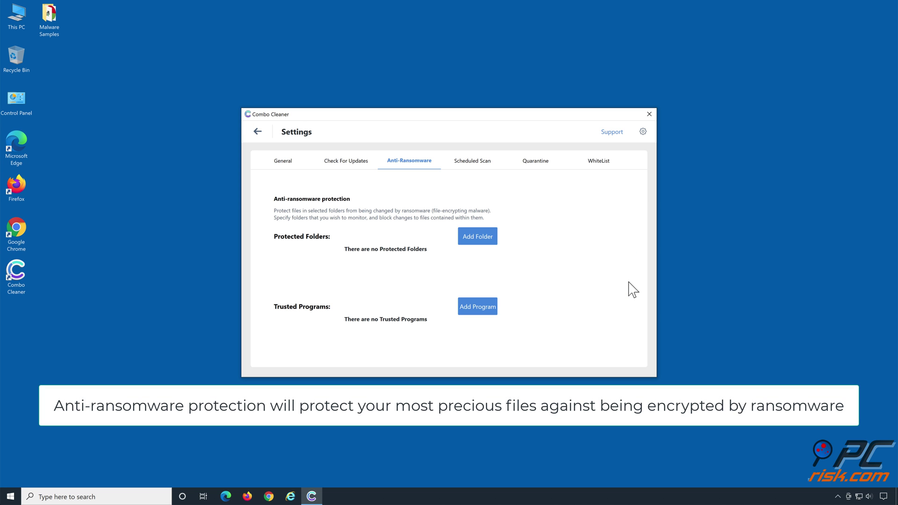
click(477, 241)
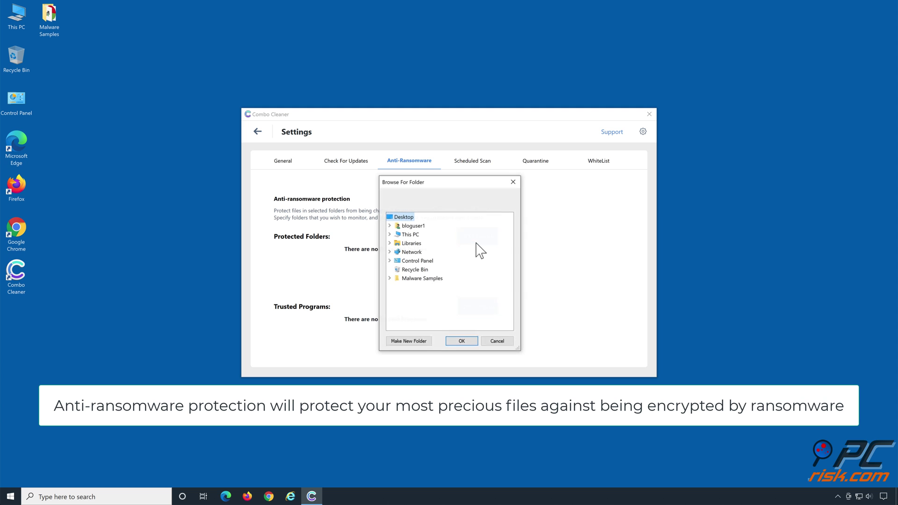
click(389, 243)
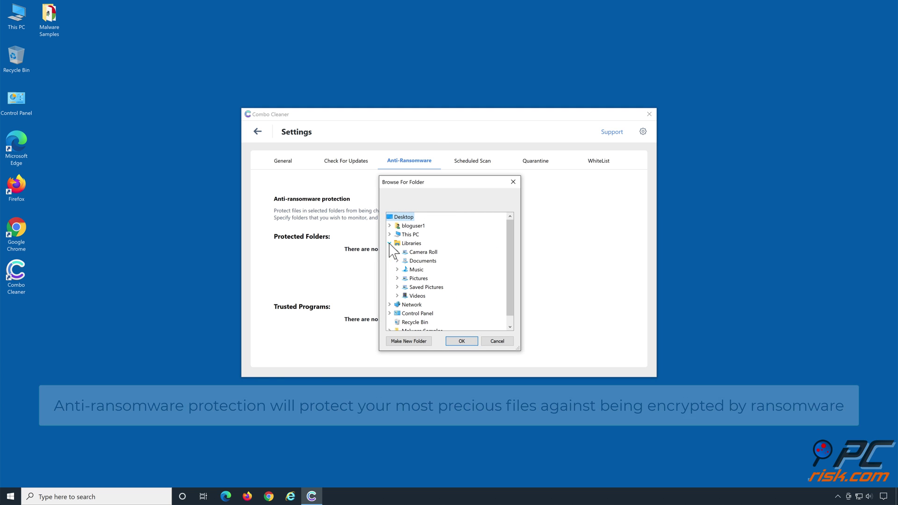
double_click(422, 261)
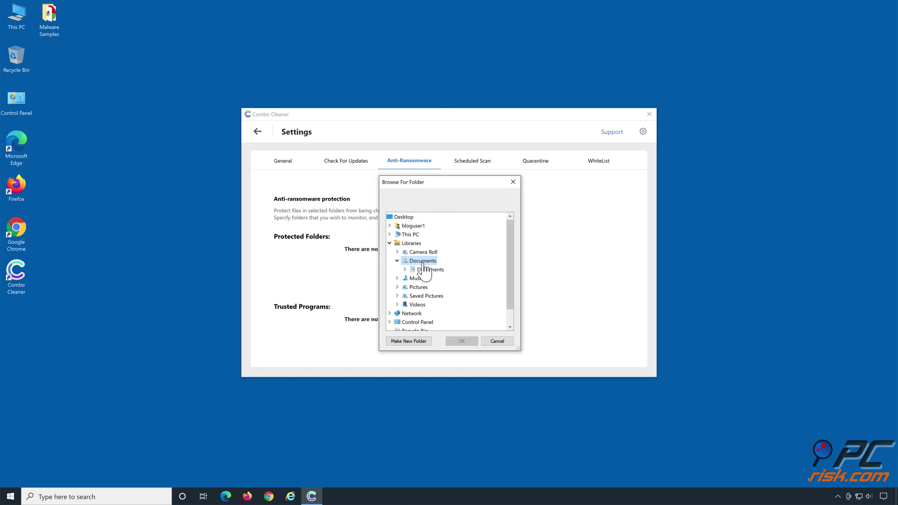
click(424, 270)
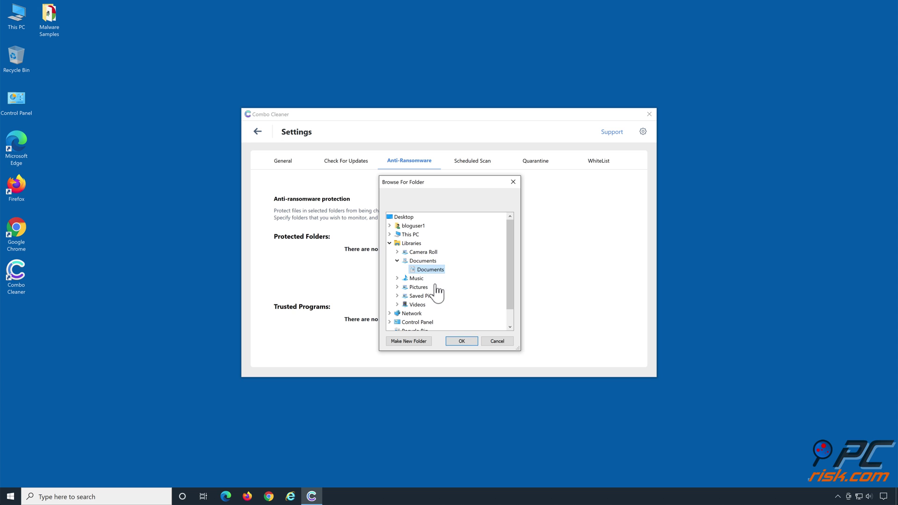
click(461, 342)
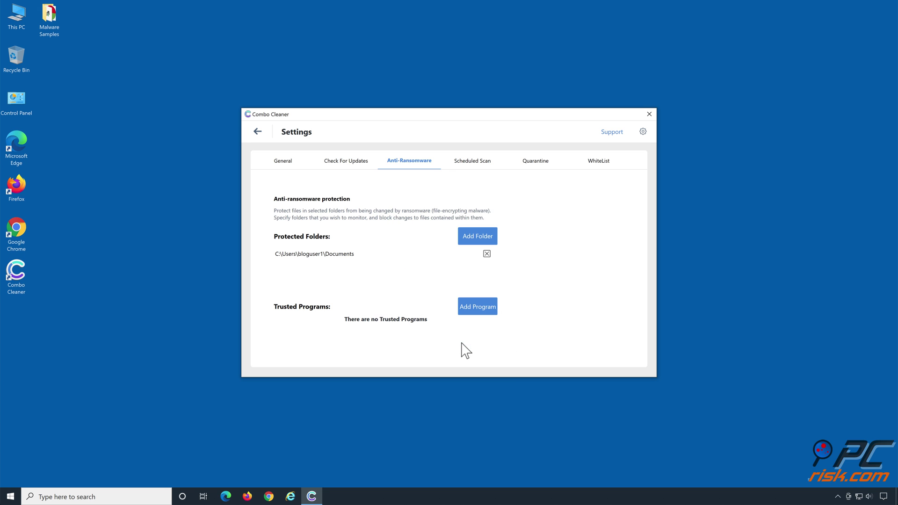
click(257, 132)
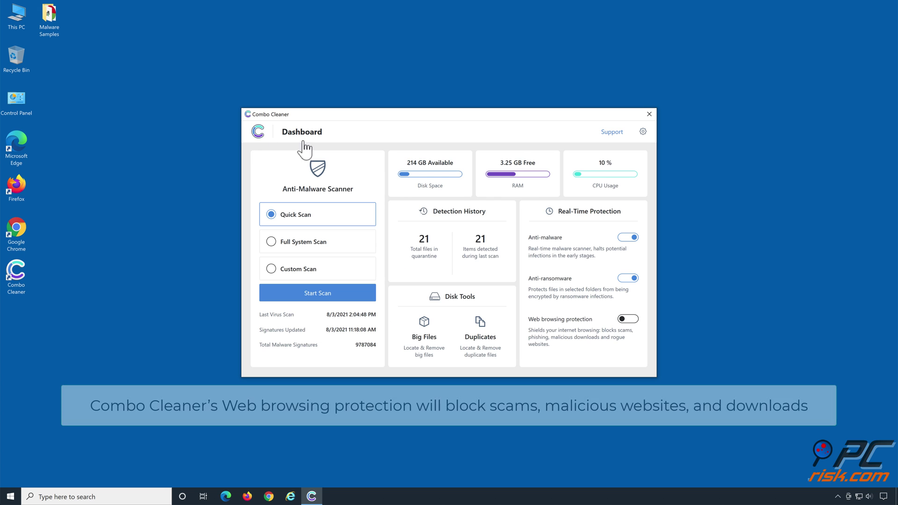